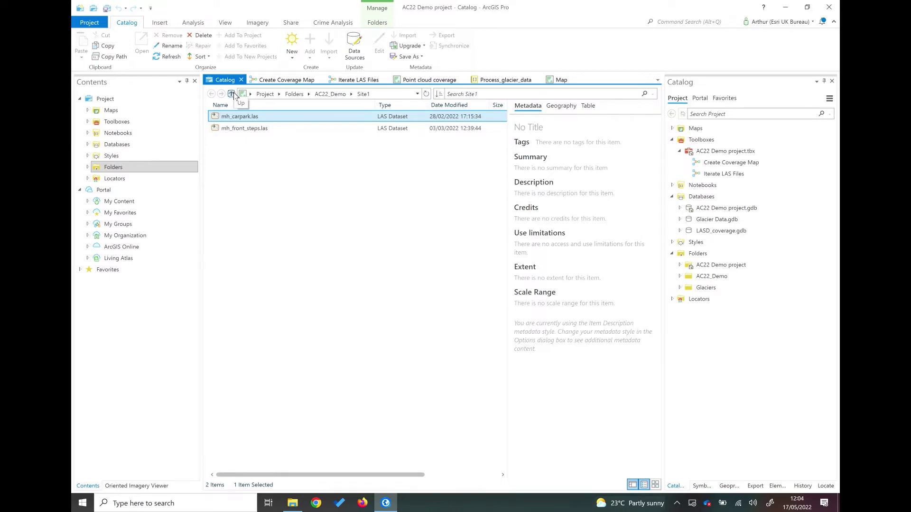
Step: List the Site1 LAS files and open the Create Coverage Map tool beside its model diagram
left_click(233, 94)
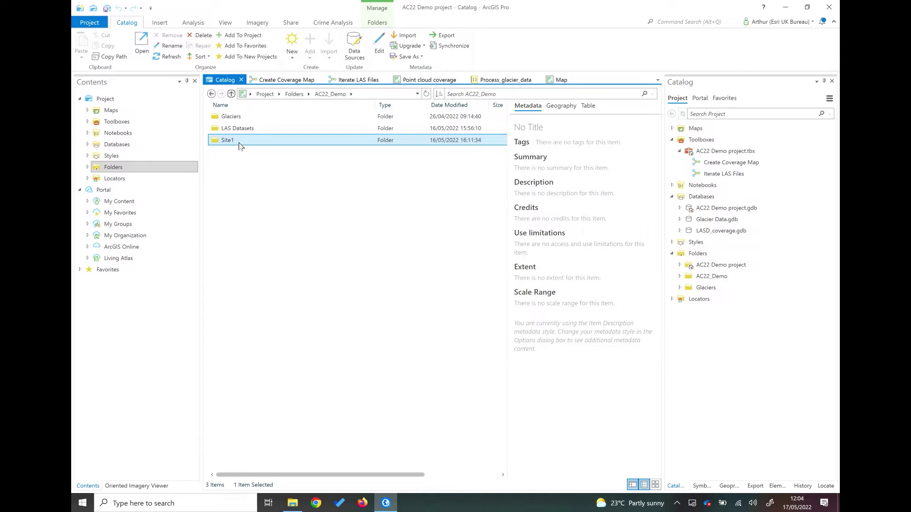
double_click(228, 140)
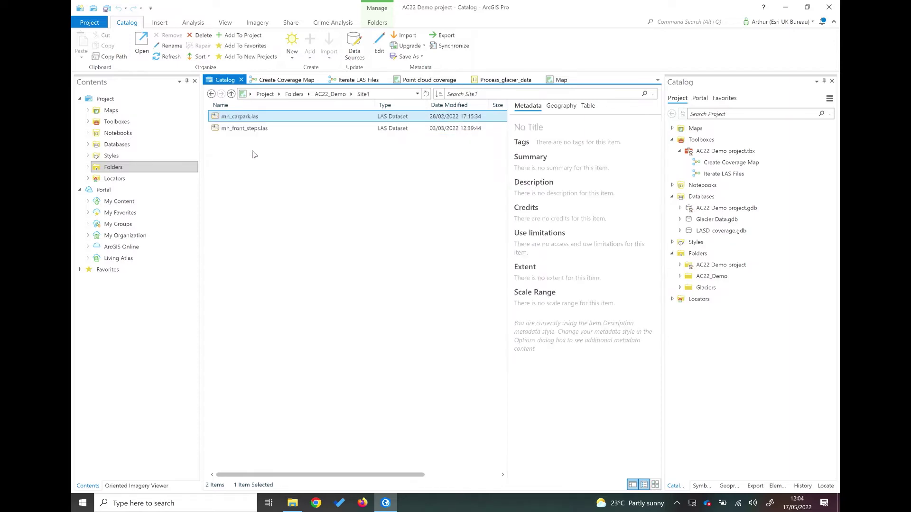
left_click(271, 80)
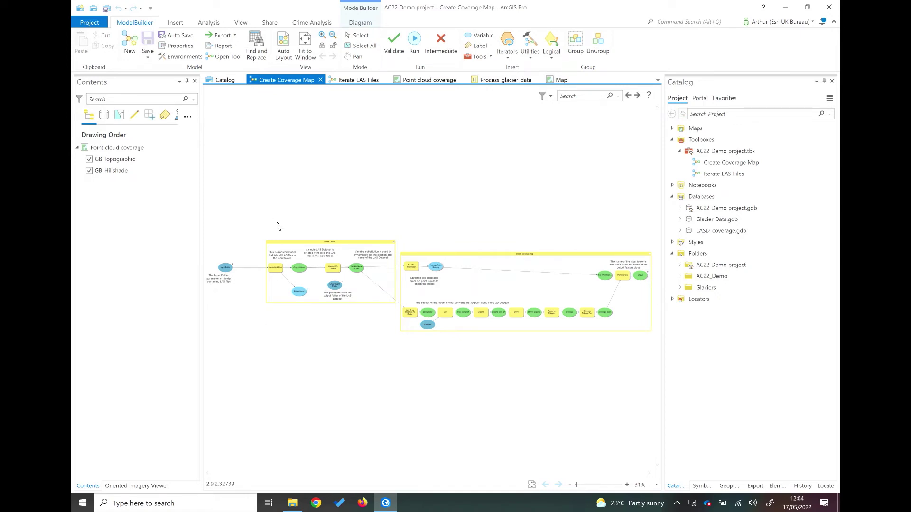
right_click(732, 162)
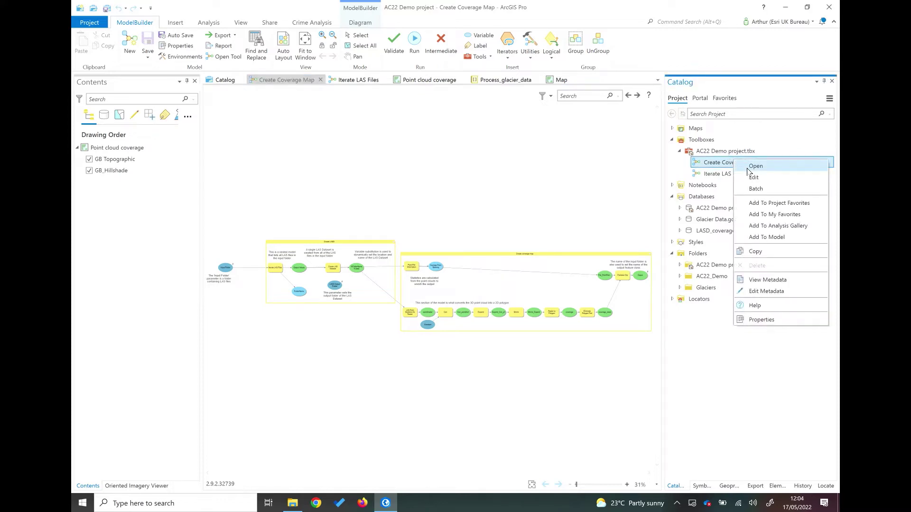
left_click(761, 170)
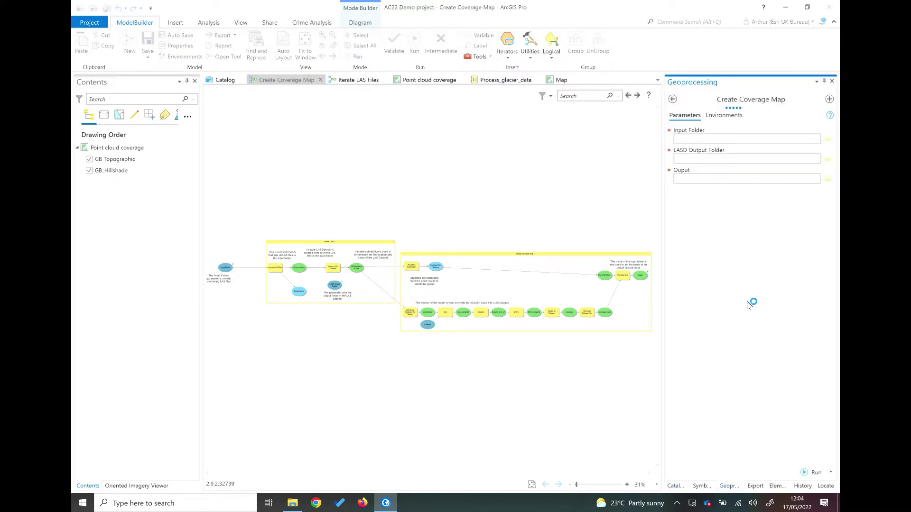
Step: Run Create Coverage Map on the Site1 folder and zoom into the model diagram
left_click(814, 472)
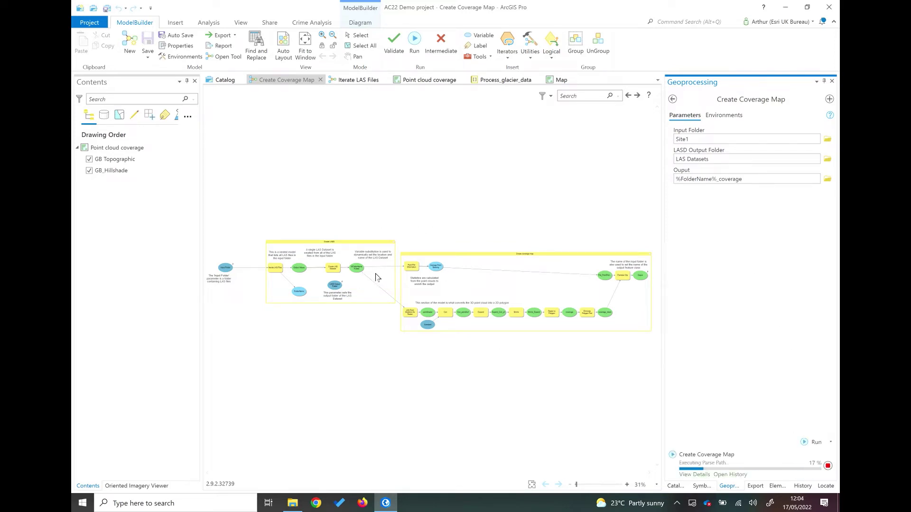
scroll(231, 262, "up", 3)
scroll(235, 266, "up", 2)
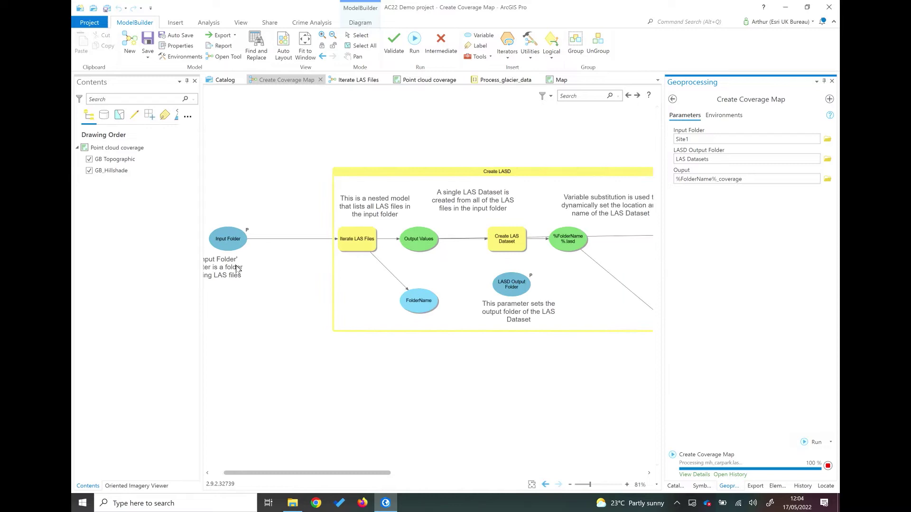
left_click_drag(273, 473, 233, 472)
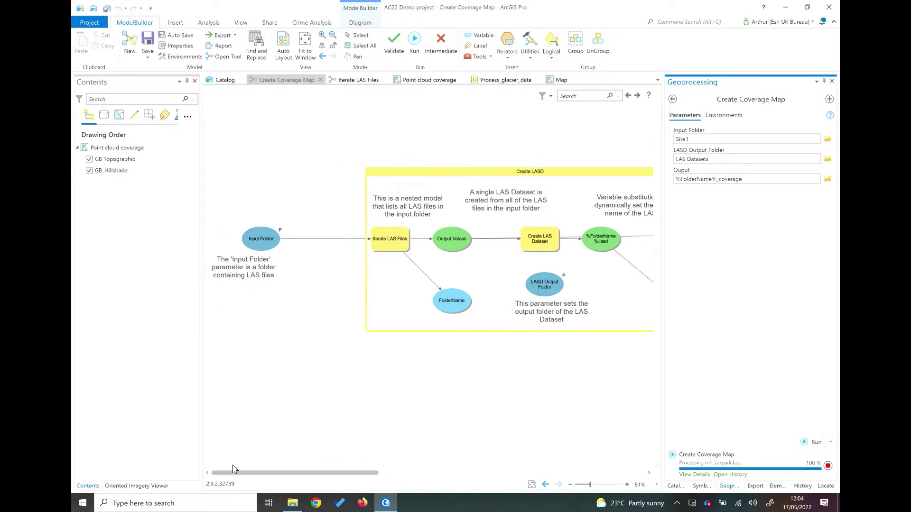
Step: Check the Input Folder parameter value, then open the nested Iterate LAS Files model
double_click(263, 242)
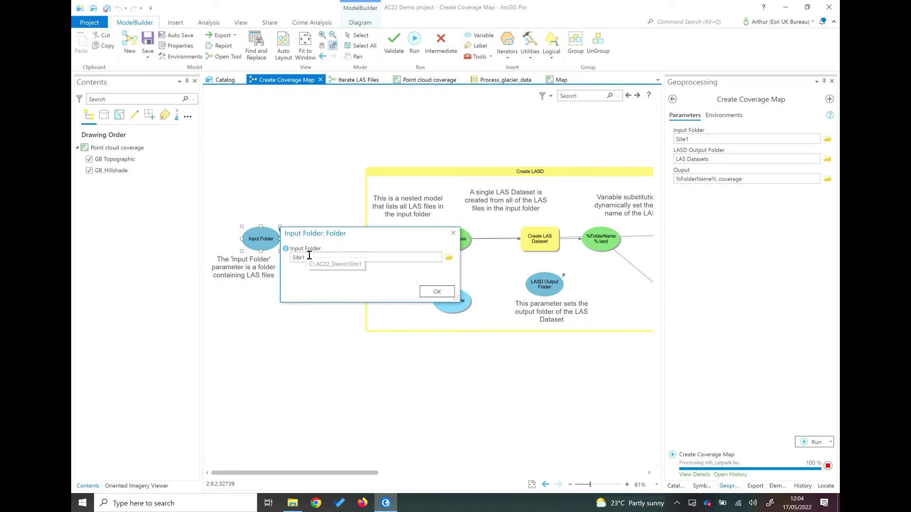
left_click(421, 292)
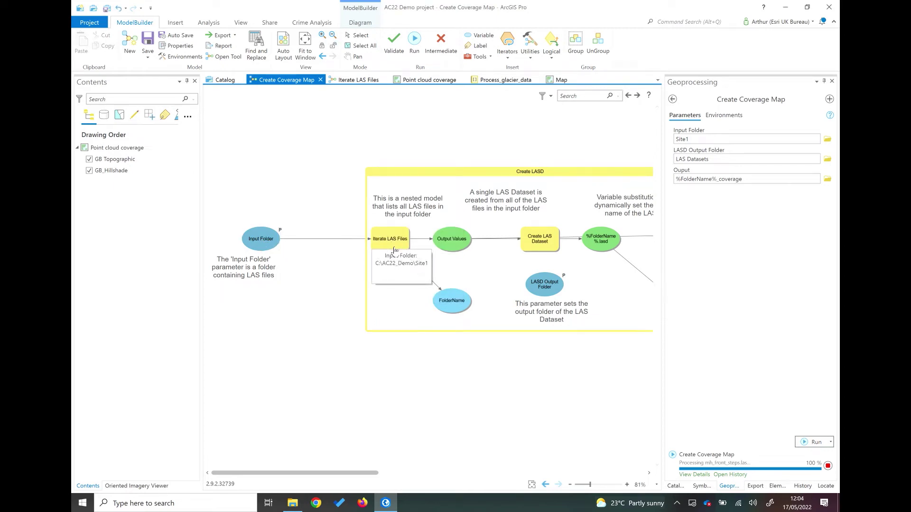
left_click(387, 250)
mouse_move(391, 265)
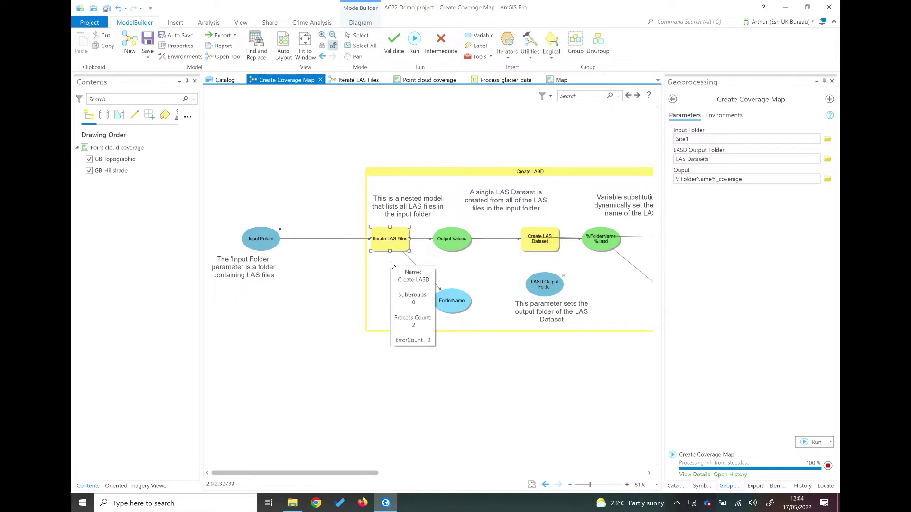
left_click(357, 80)
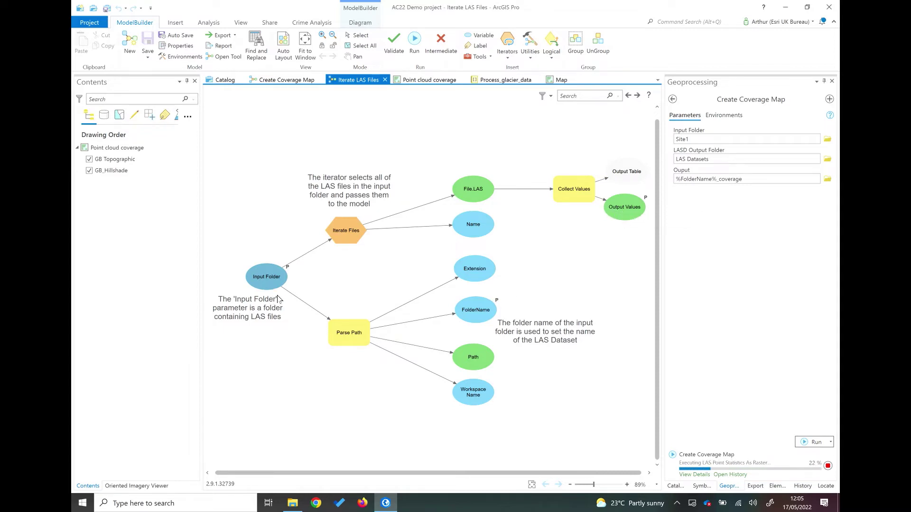
Step: Select the FolderName variable, then go back to the Create Coverage Map model
left_click(476, 320)
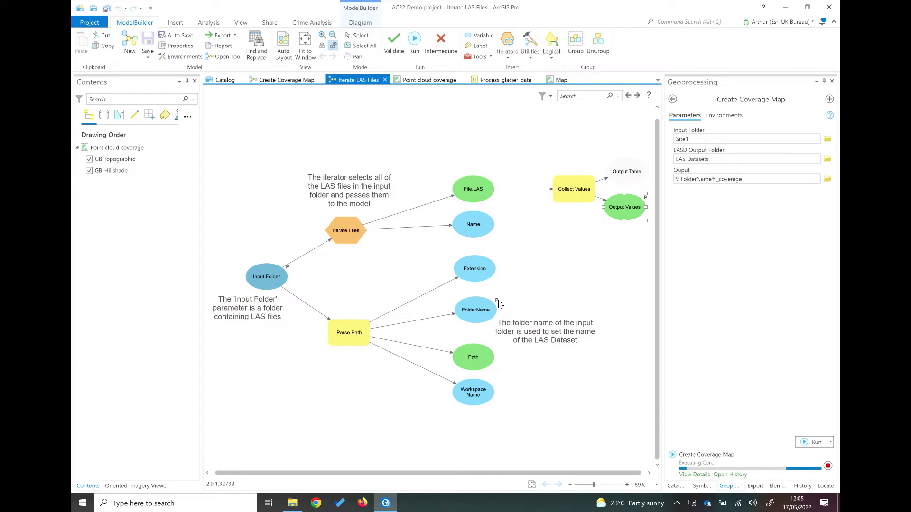
left_click(280, 79)
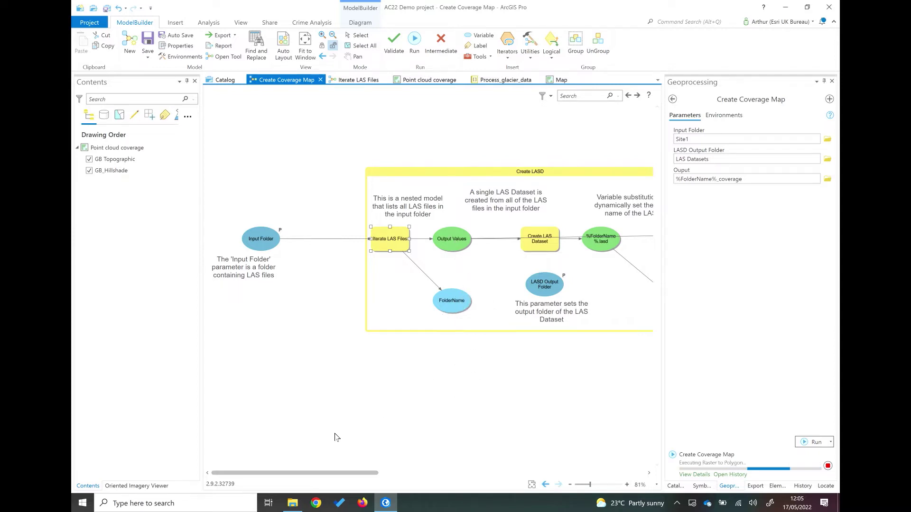
Step: Pan the model diagram while the run completes, then show the geoprocessing History
left_click_drag(309, 473, 373, 473)
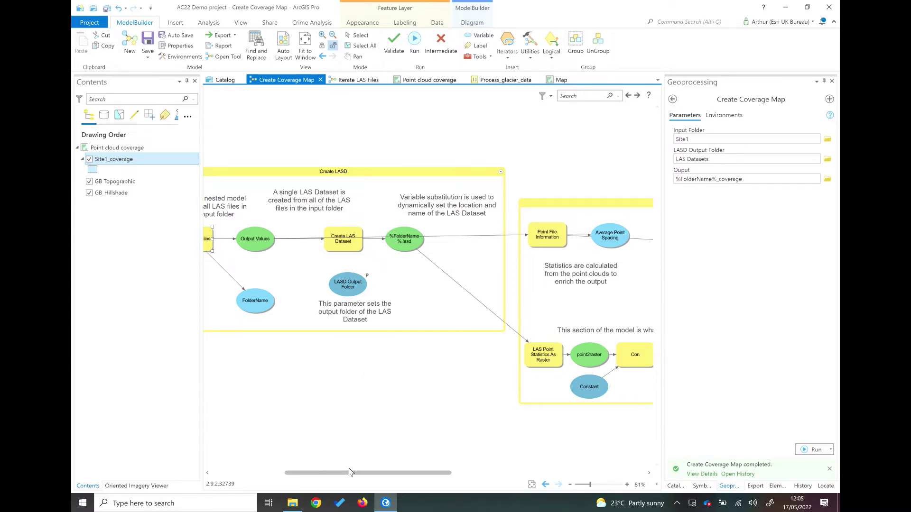
mouse_move(347, 474)
left_mouse_down()
mouse_move(457, 482)
mouse_move(433, 474)
left_mouse_up()
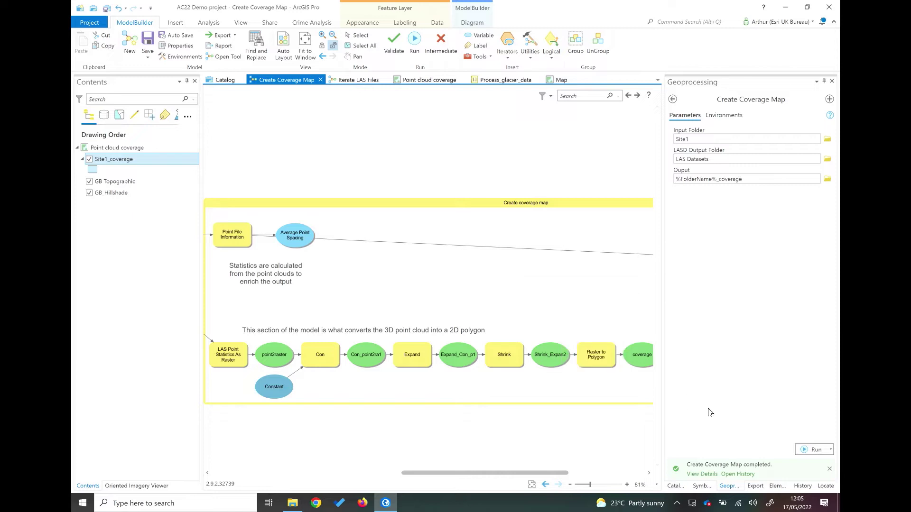
left_click(803, 487)
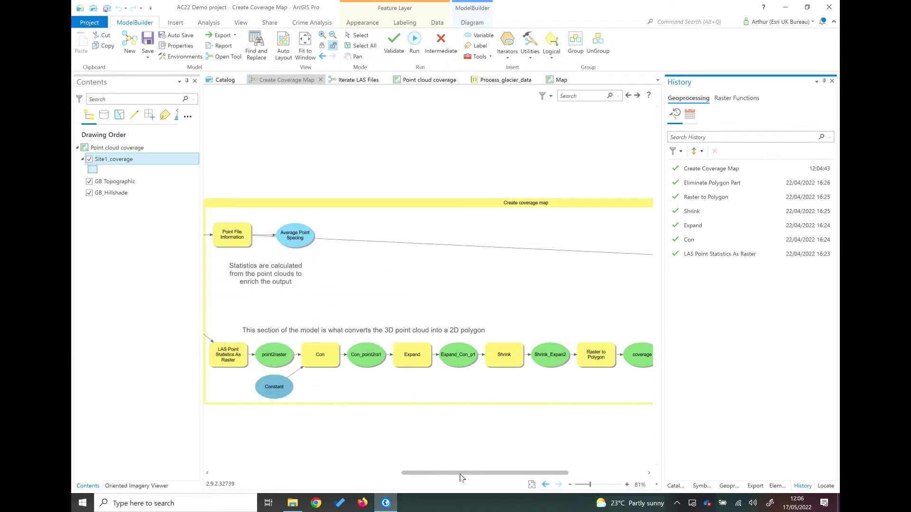
Step: Show the output node's %FolderName%_coverage value, then pan back to the Create LASD group
left_click_drag(460, 473, 537, 473)
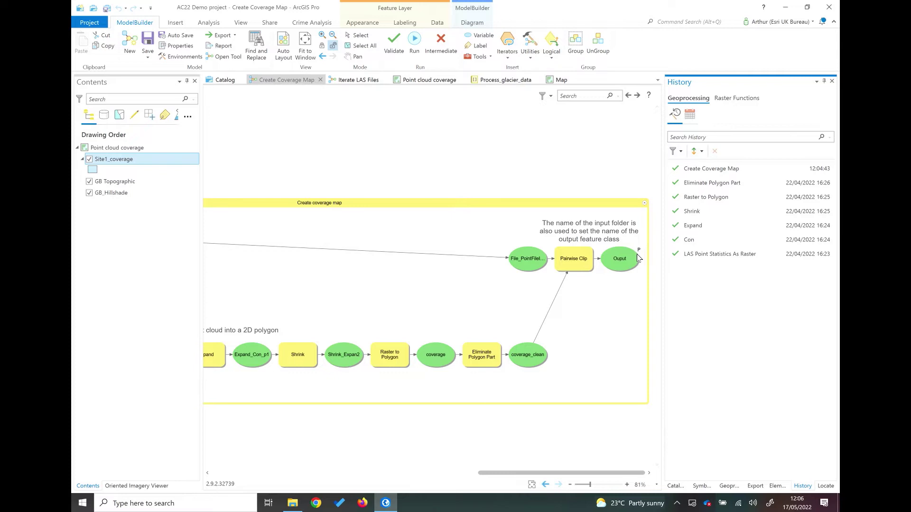
right_click(621, 267)
key("Escape")
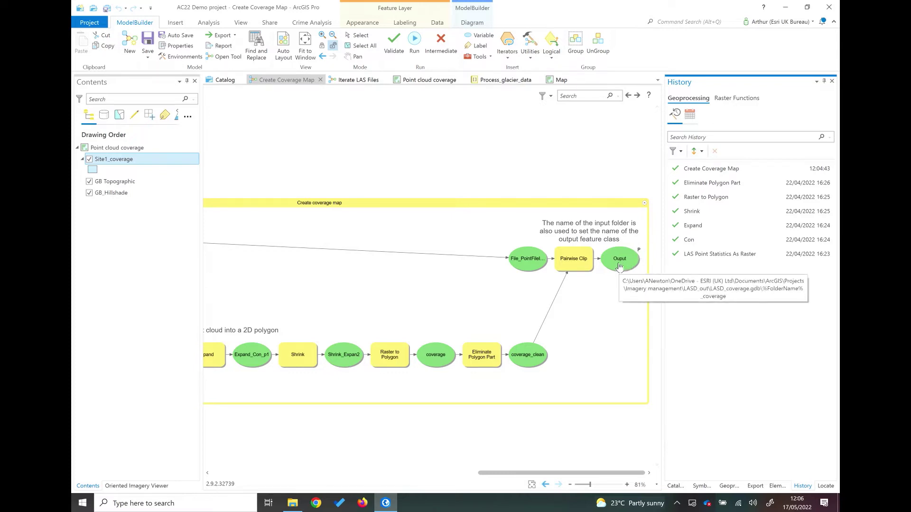
double_click(619, 267)
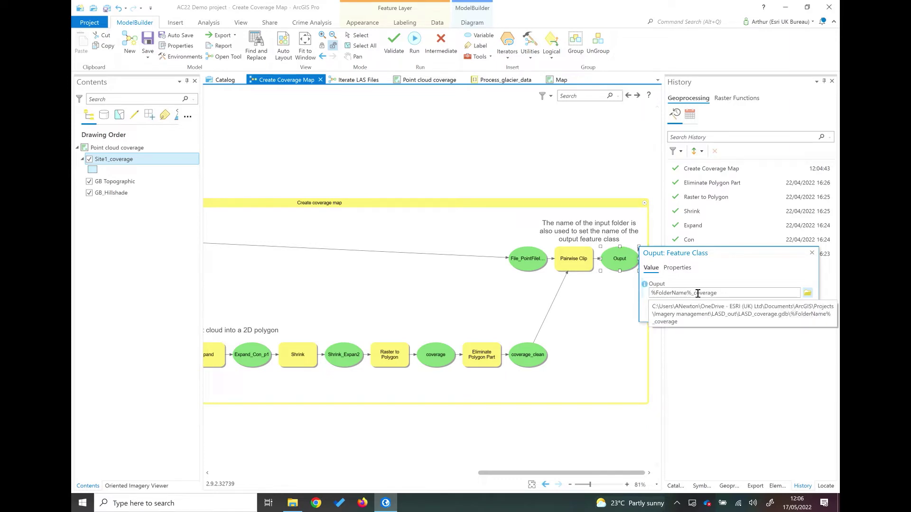
left_click(532, 424)
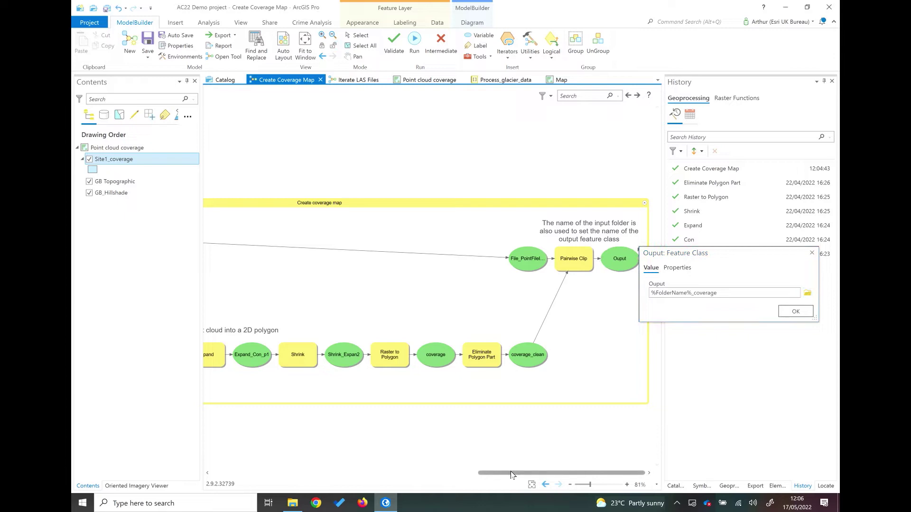
left_click_drag(511, 475, 272, 473)
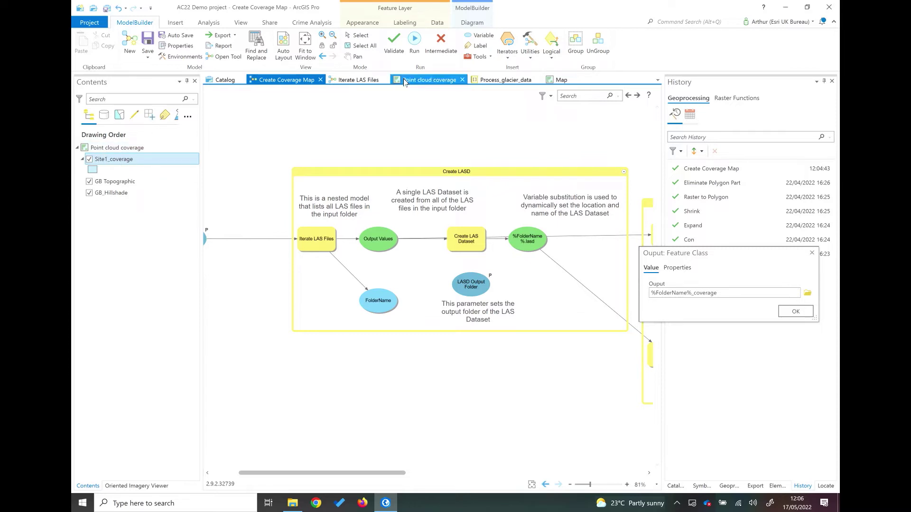
Step: Switch to the Point cloud coverage map
left_click(430, 80)
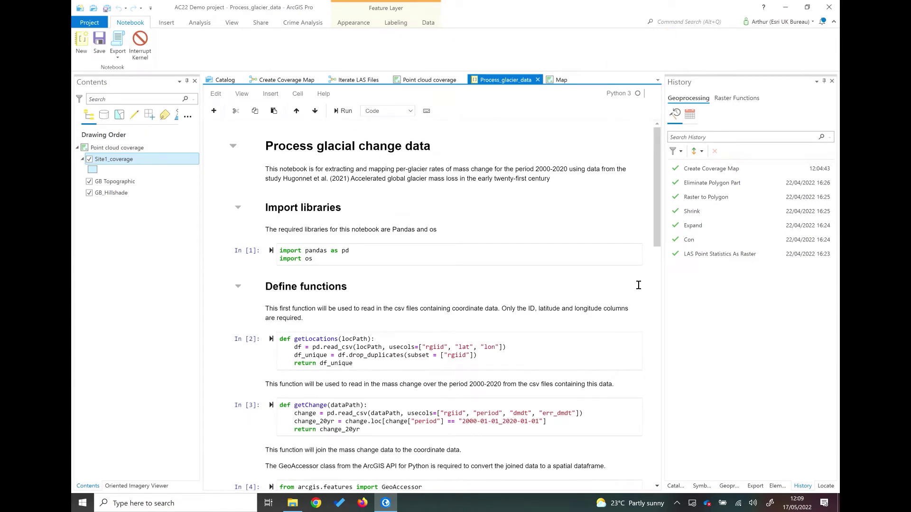
left_click(675, 486)
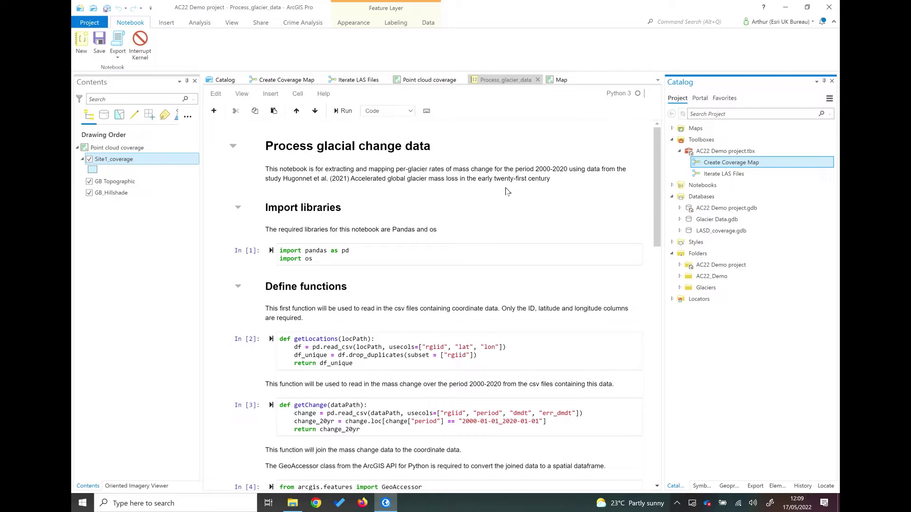
double_click(693, 287)
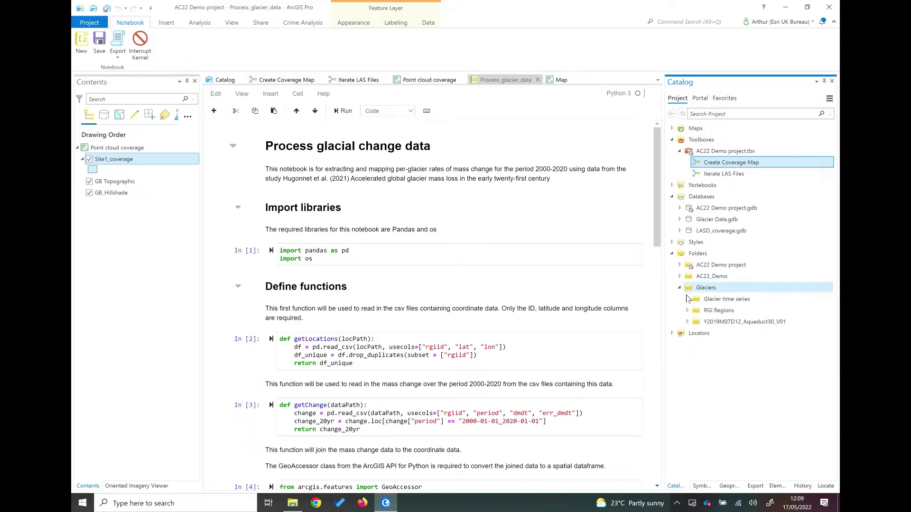
left_click(688, 300)
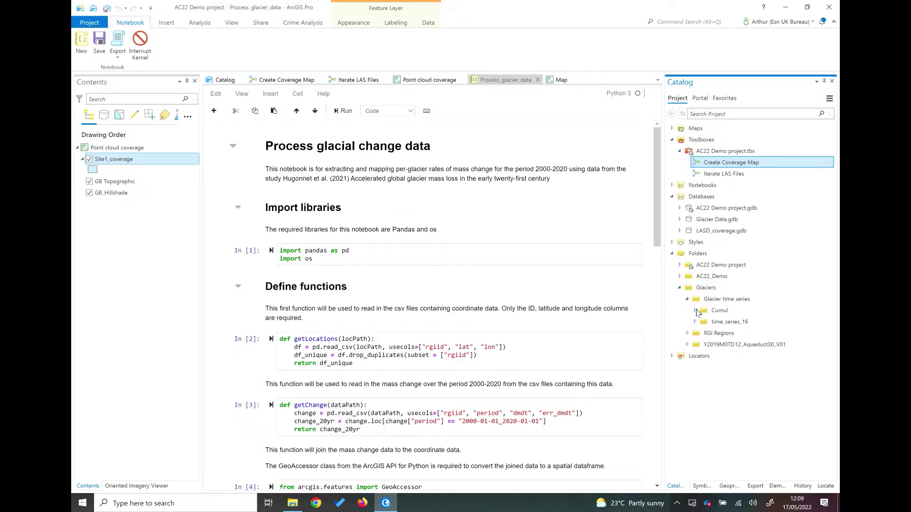
left_click(695, 311)
scroll(731, 323, "down", 2)
scroll(727, 289, "down", 2)
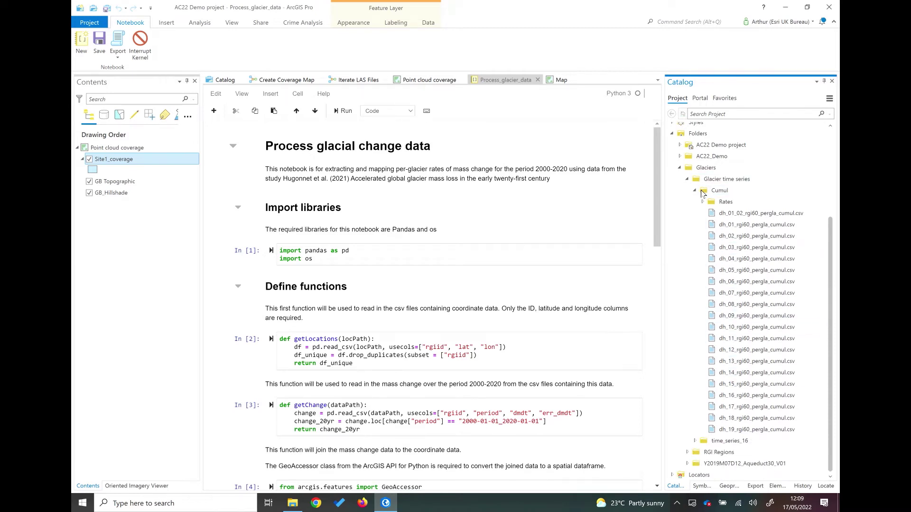
left_click(703, 202)
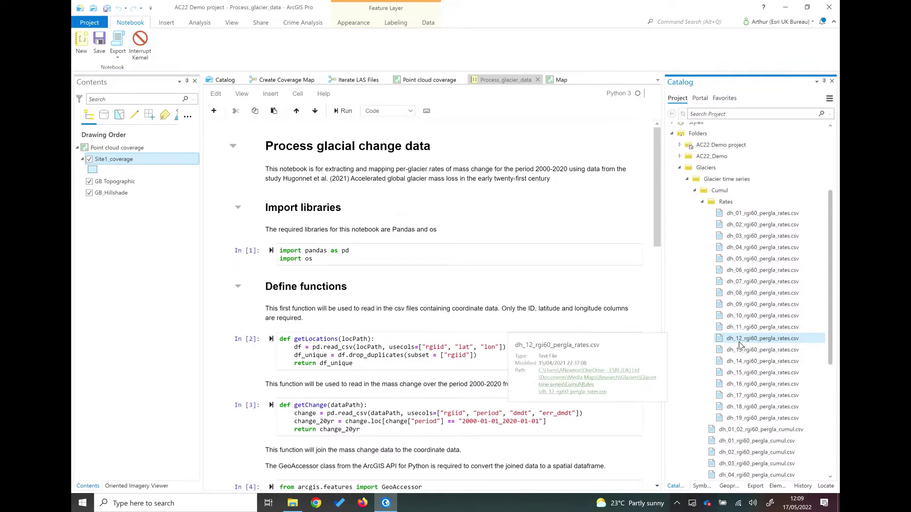
scroll(732, 360, "down", 2)
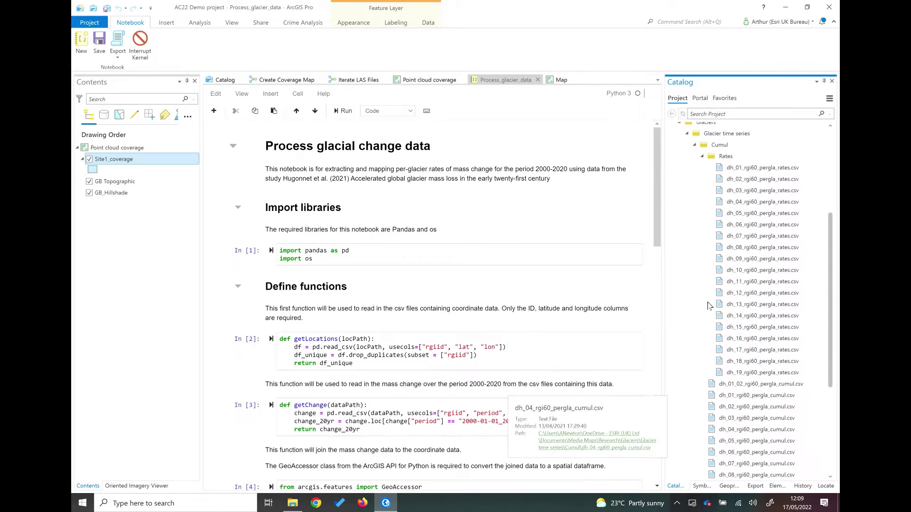
scroll(472, 216, "down", 1)
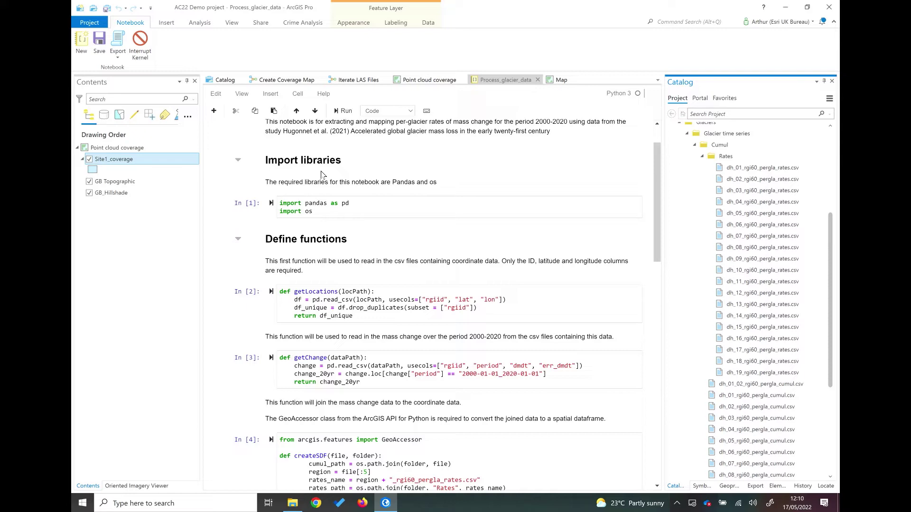
scroll(311, 185, "down", 1)
scroll(308, 189, "down", 1)
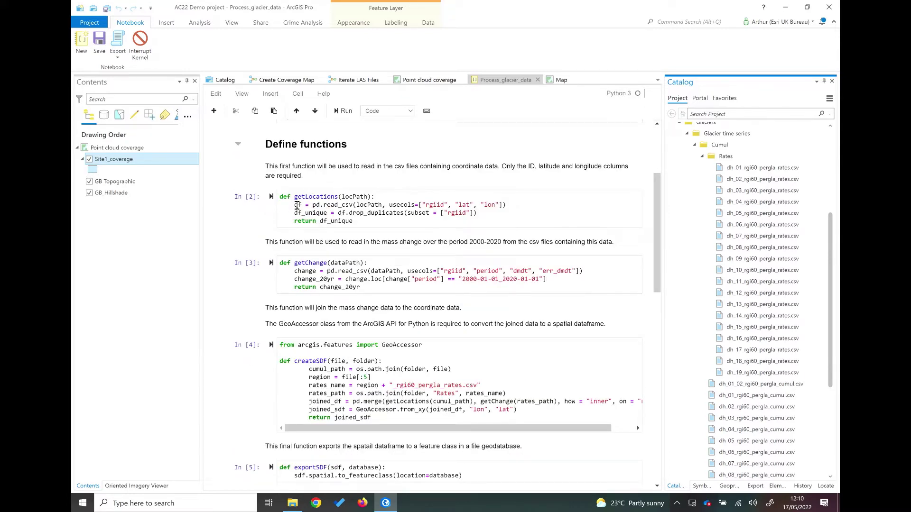
scroll(297, 205, "down", 1)
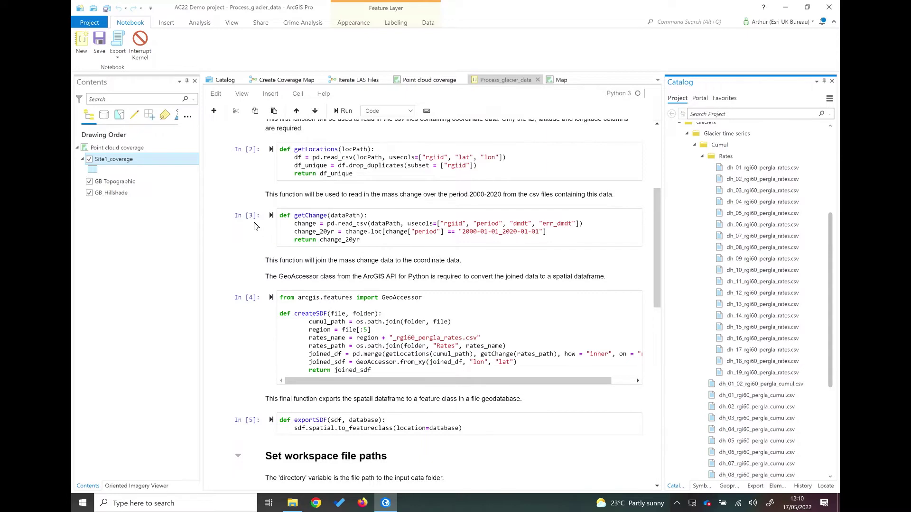
scroll(225, 194, "down", 2)
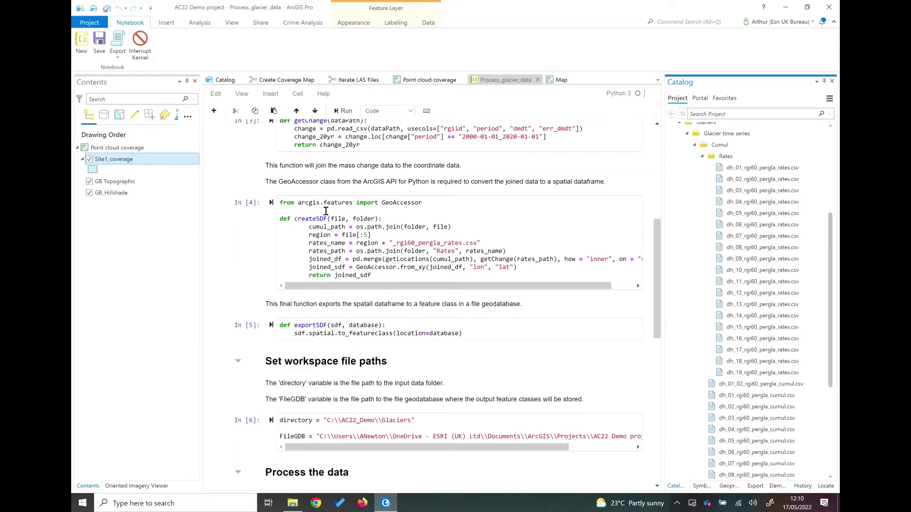
left_click_drag(425, 202, 283, 201)
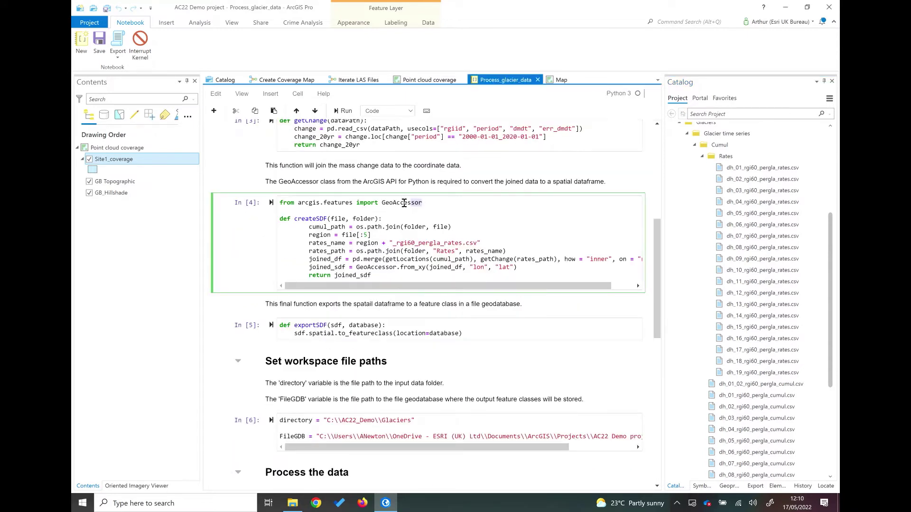
left_click(284, 204)
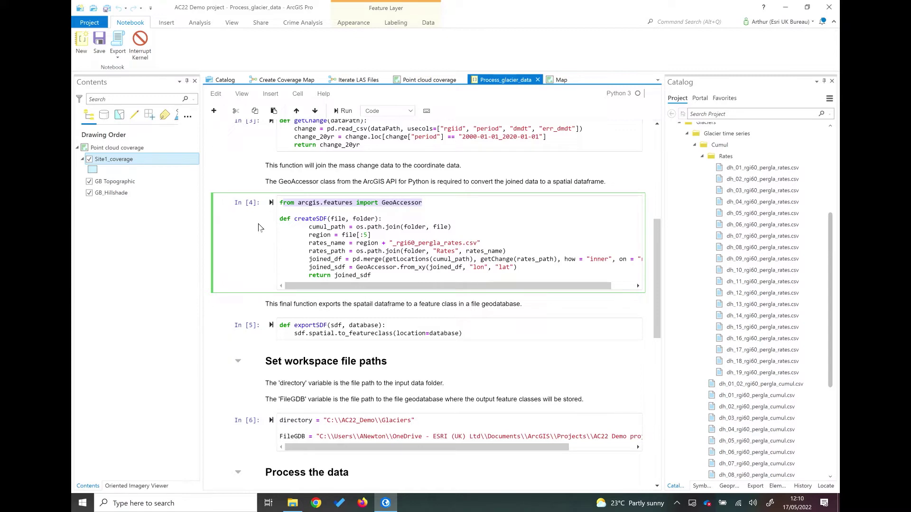
scroll(257, 236, "down", 1)
scroll(256, 237, "down", 1)
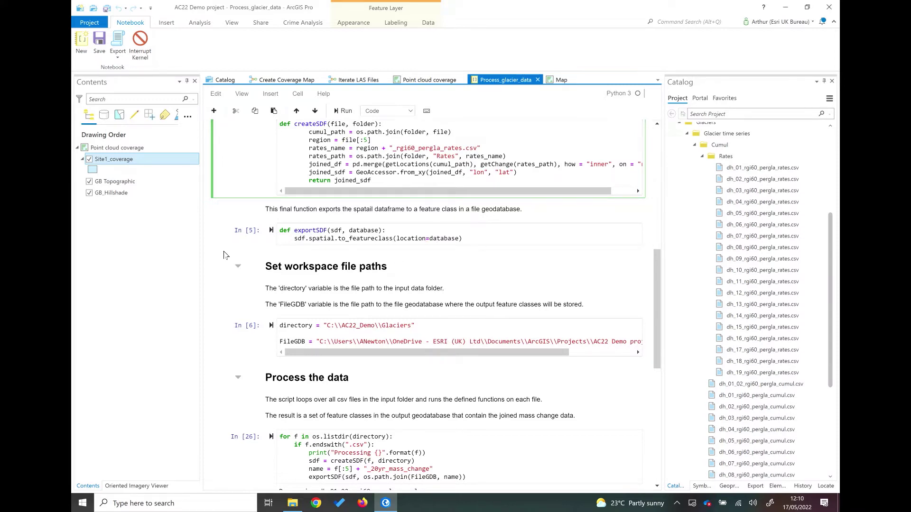
scroll(226, 256, "down", 2)
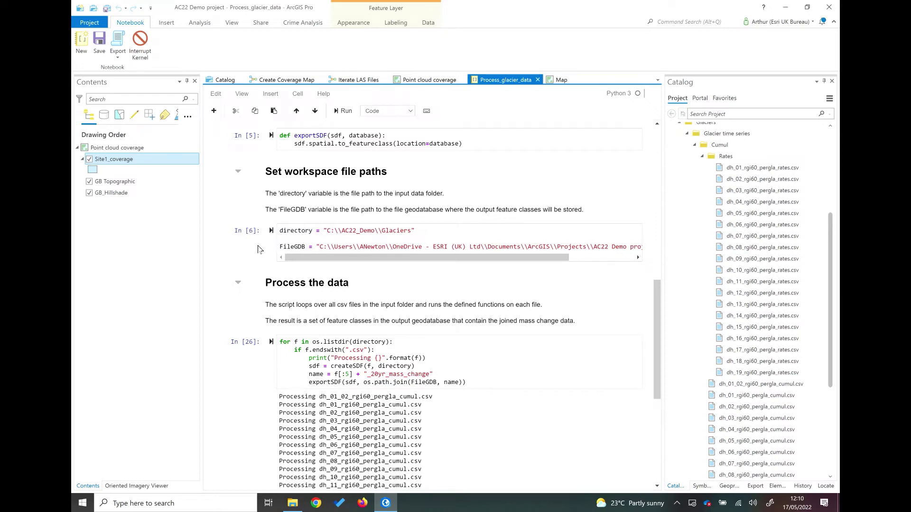
scroll(252, 248, "down", 1)
scroll(242, 246, "down", 2)
scroll(235, 244, "down", 1)
scroll(228, 243, "up", 1)
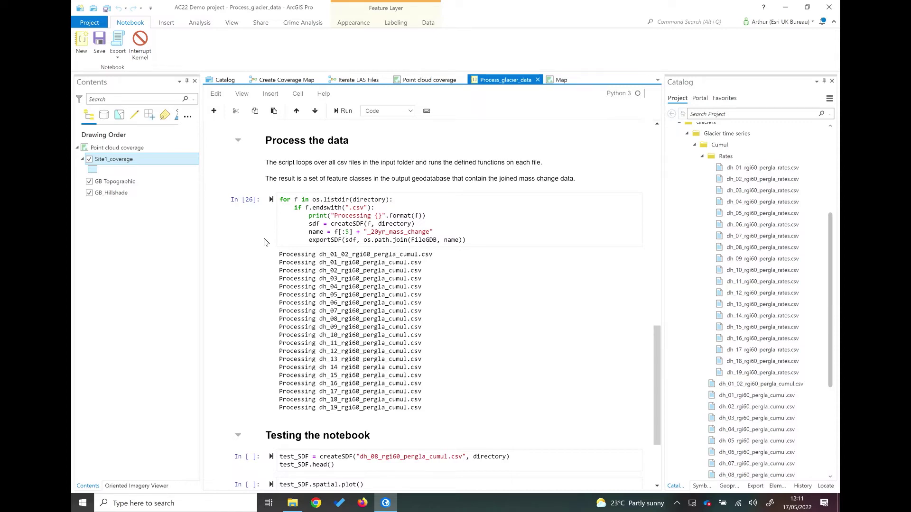
scroll(255, 246, "down", 1)
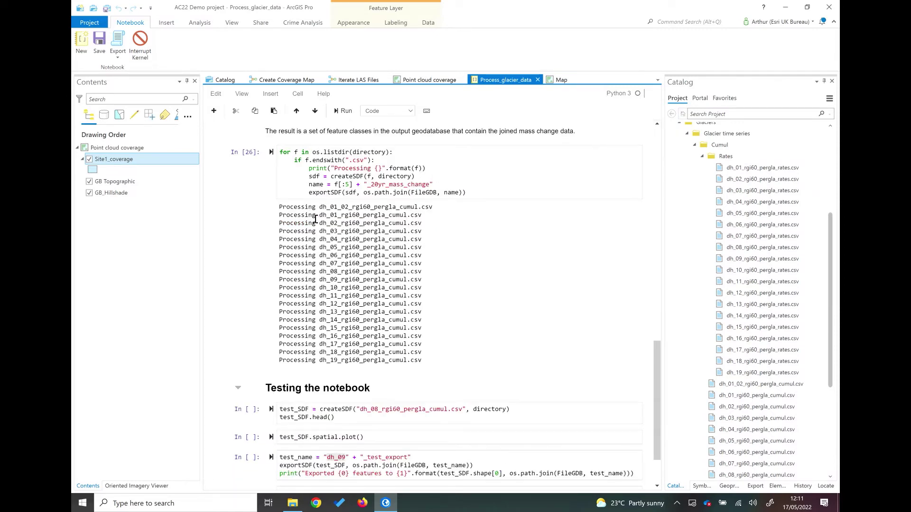
scroll(310, 231, "down", 2)
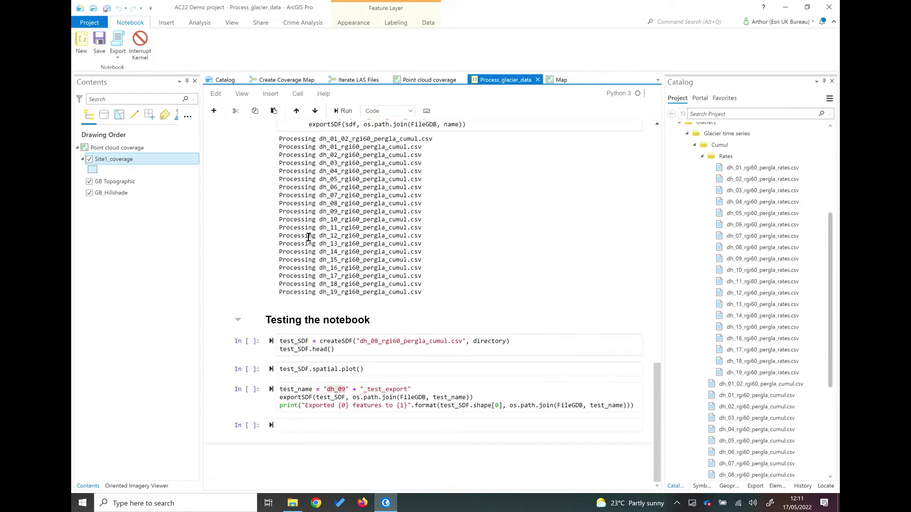
left_click(226, 346)
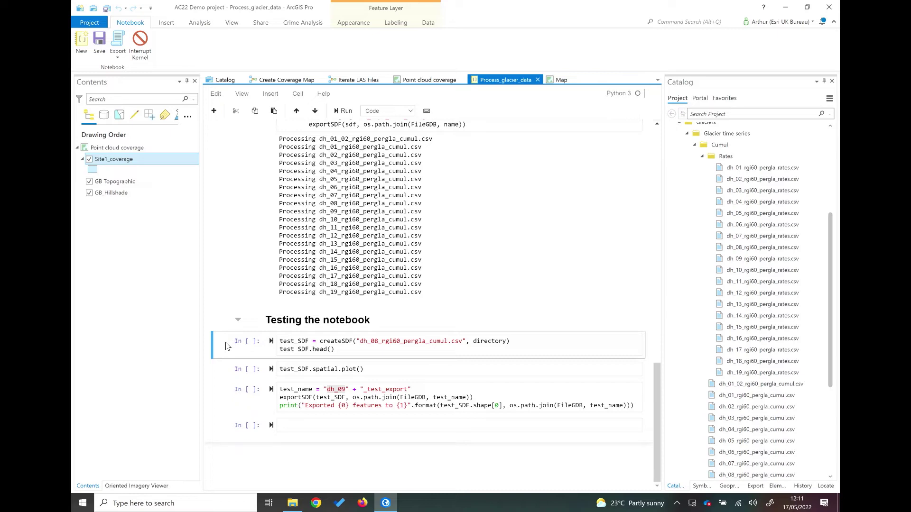
Step: Run the createSDF test cell on the dh_08 glacier file
left_click(345, 110)
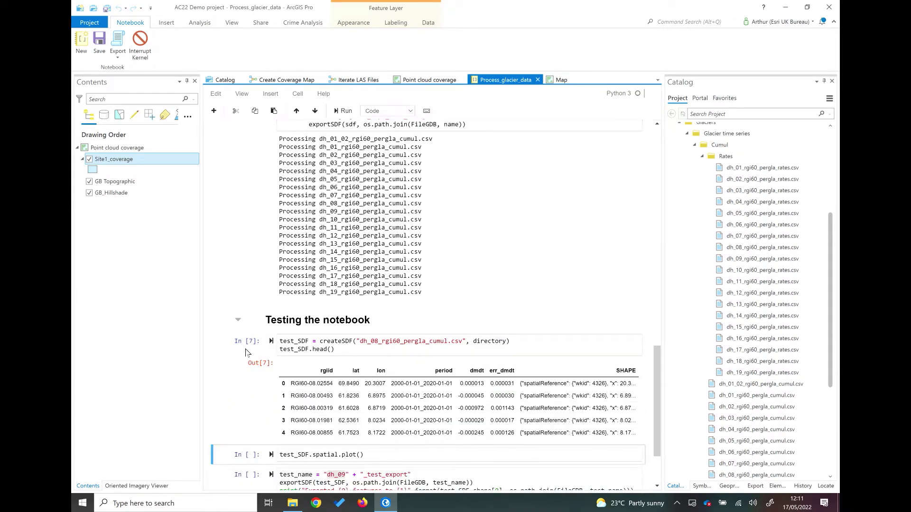
scroll(243, 354, "down", 1)
scroll(243, 354, "down", 1)
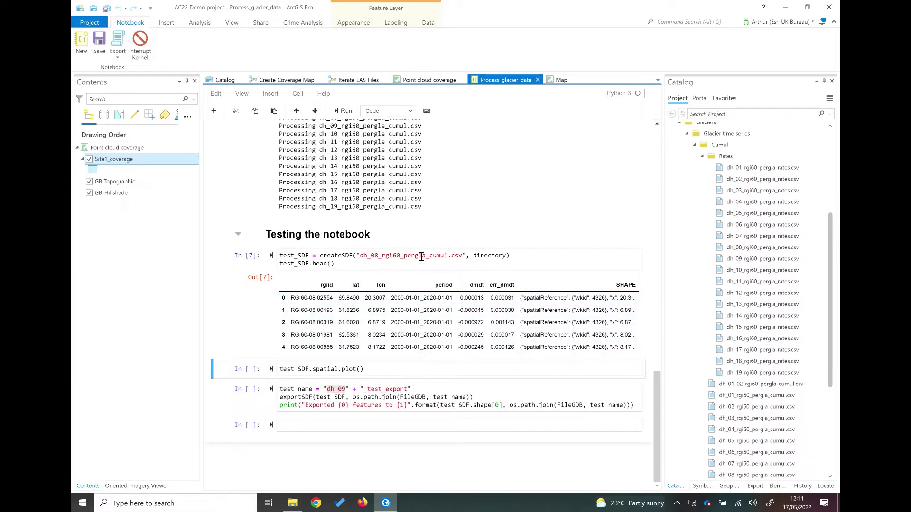
Step: Change the file name to dh_09 and rerun the cell to show five rows
left_click(374, 256)
key("BackSpace")
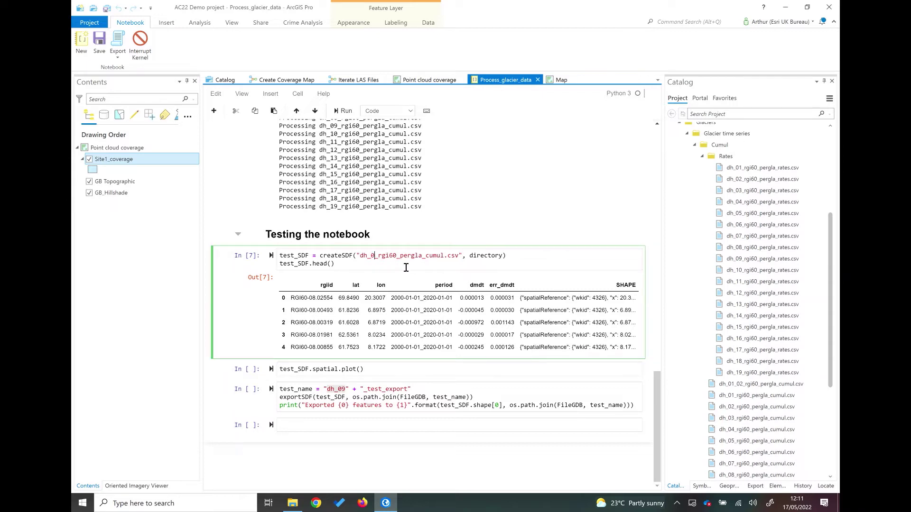
type("9")
key("shift+Return")
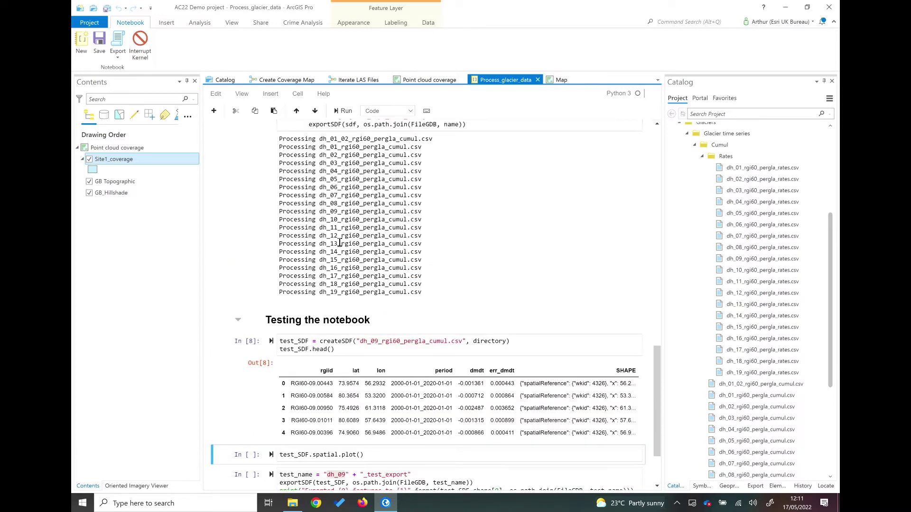
scroll(317, 380, "down", 1)
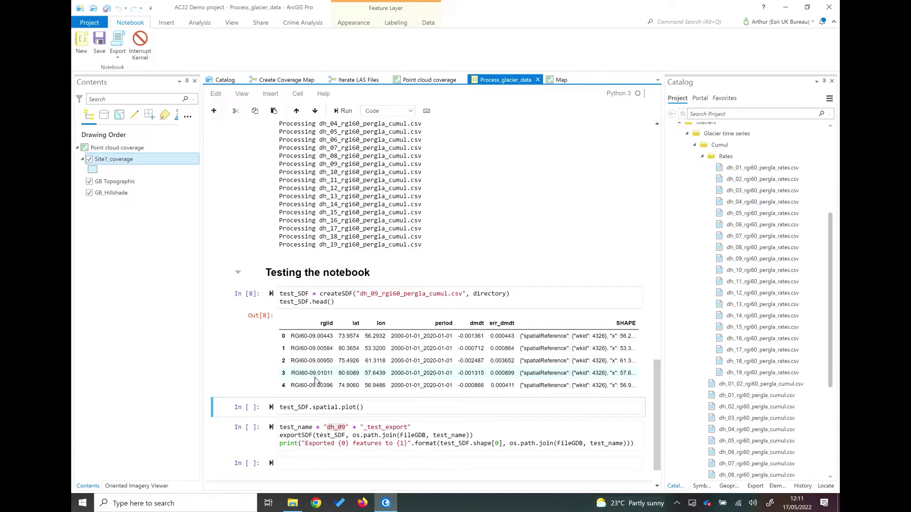
Step: Plot the dh_09 test dataframe's glacier points on a map widget
left_click(346, 110)
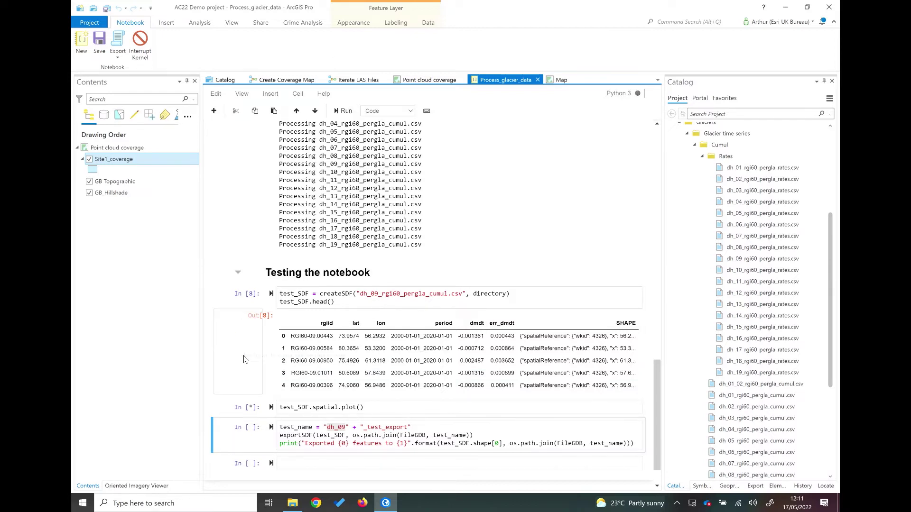
scroll(208, 345, "down", 3)
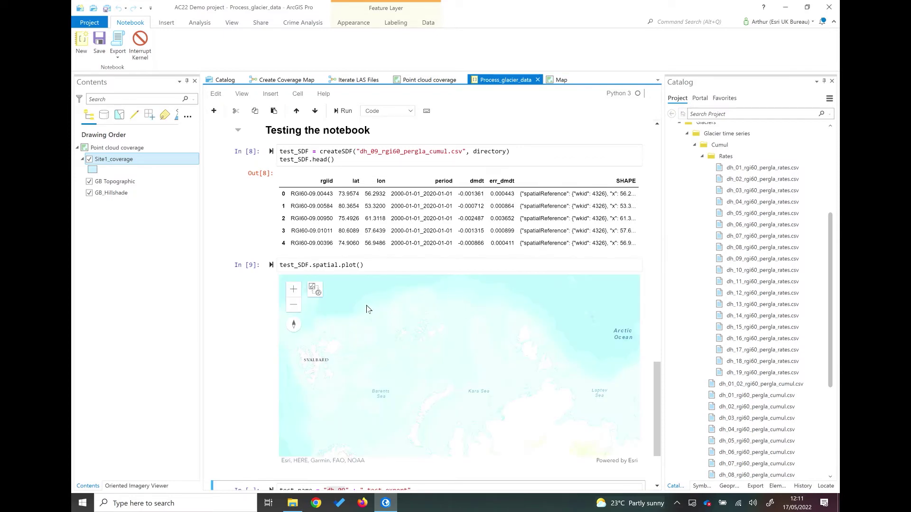
left_click(429, 354)
Step: Pan the map and open one glacier point's attribute popup
scroll(429, 354, "up", 5)
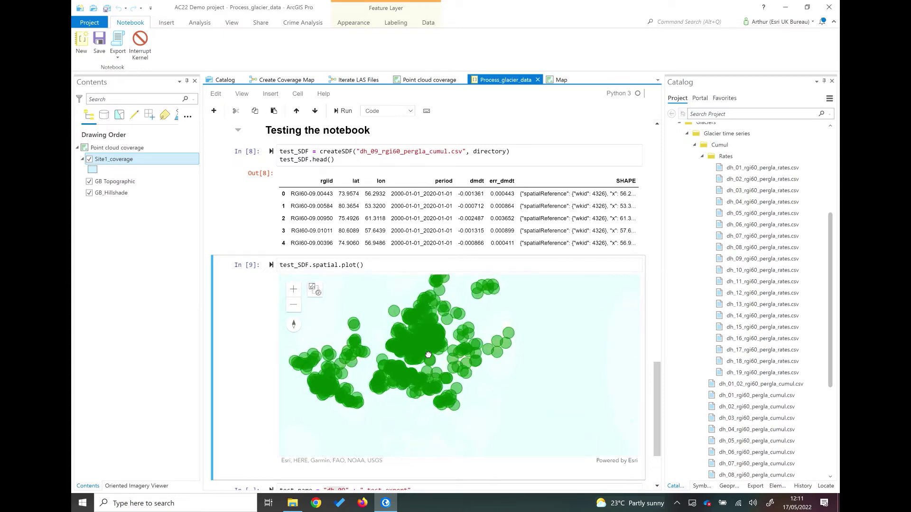
left_click_drag(459, 322, 450, 342)
left_click(448, 357)
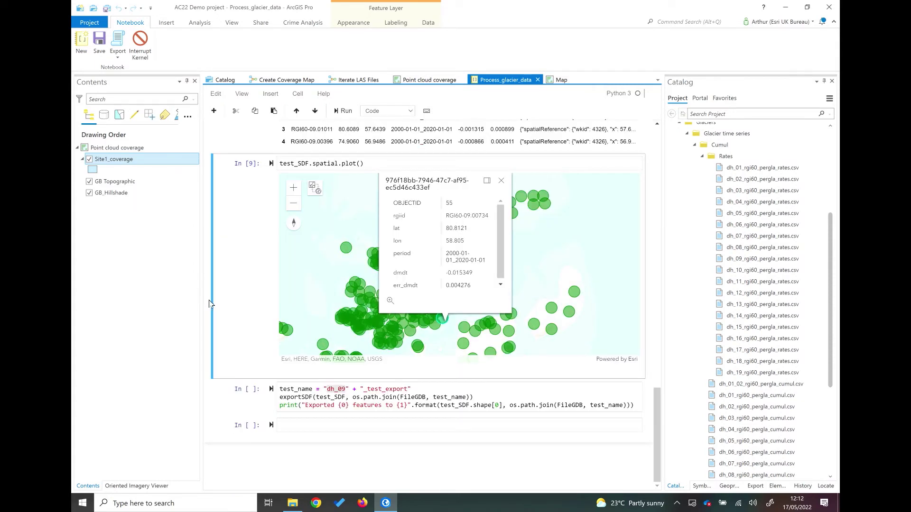
scroll(205, 296, "down", 2)
left_click(235, 405)
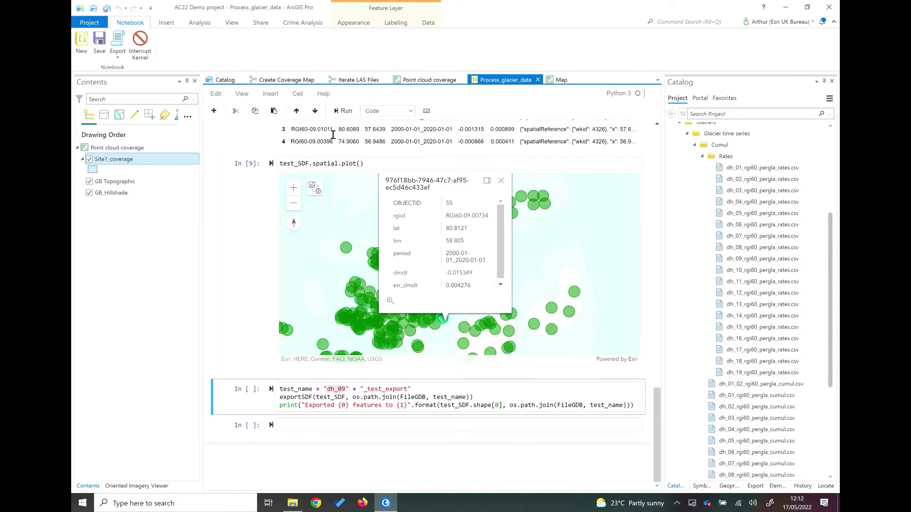
Step: Export the 1069 dh_09 test features to the geodatabase and show the map view
left_click(343, 111)
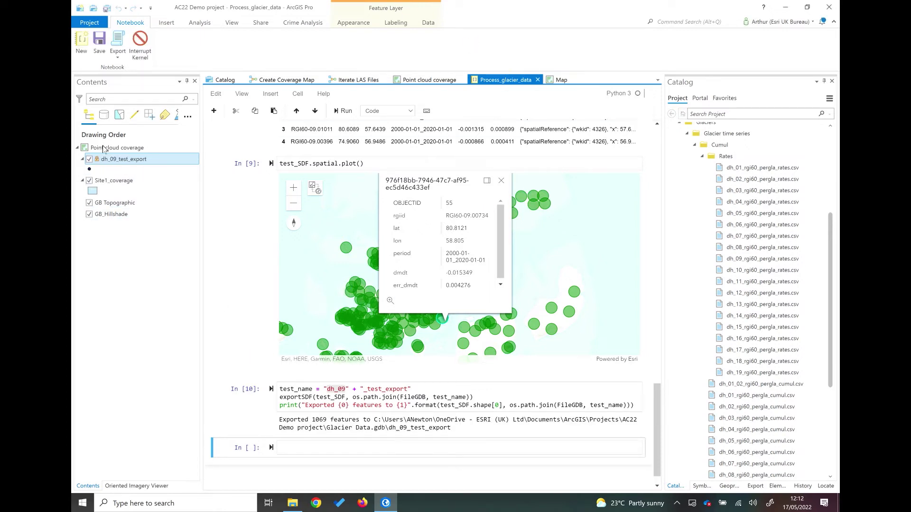
left_click(562, 80)
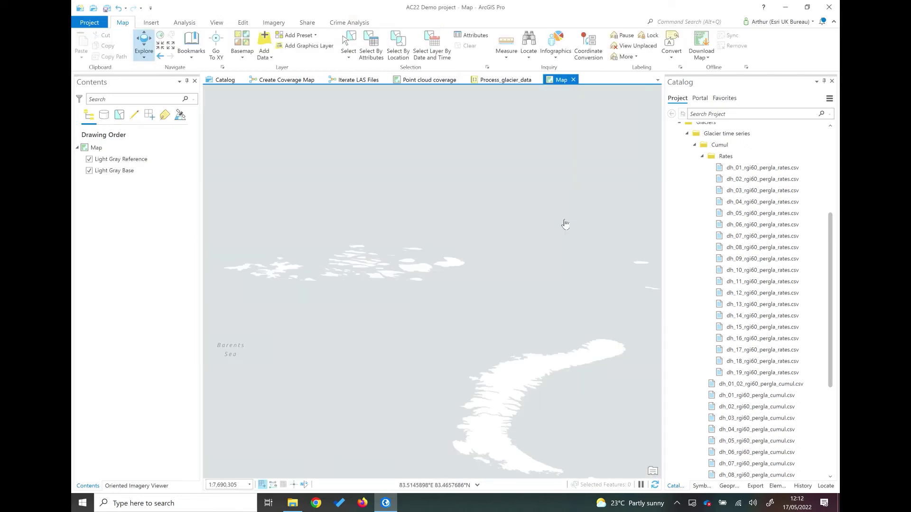
scroll(421, 326, "down", 2)
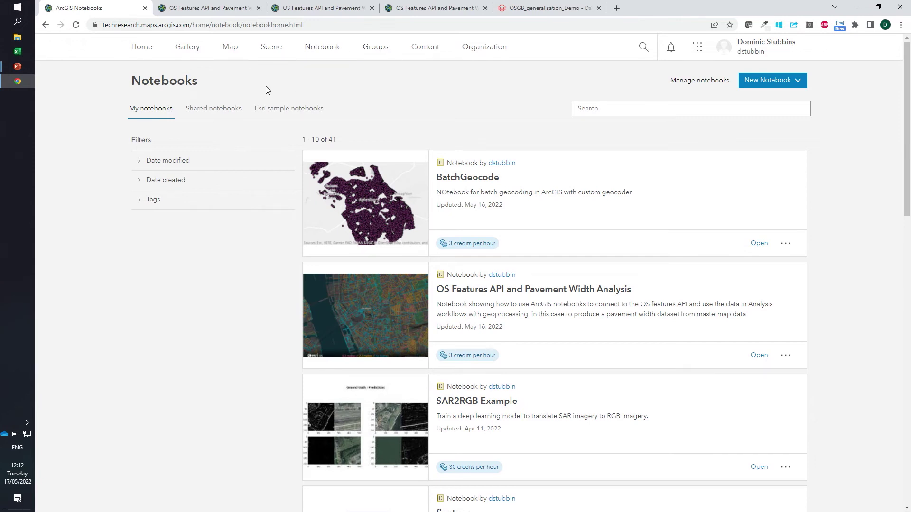
Step: Show the OS Features API and Pavement Width Analysis notebook's item page
left_click(221, 8)
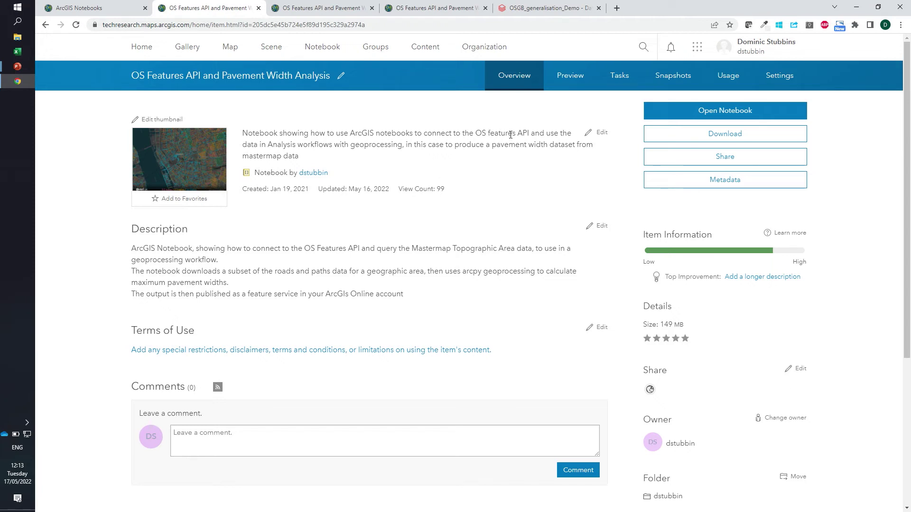
Step: Load the pavement width notebook preview and scroll through its introduction, map and code cells
left_click(563, 80)
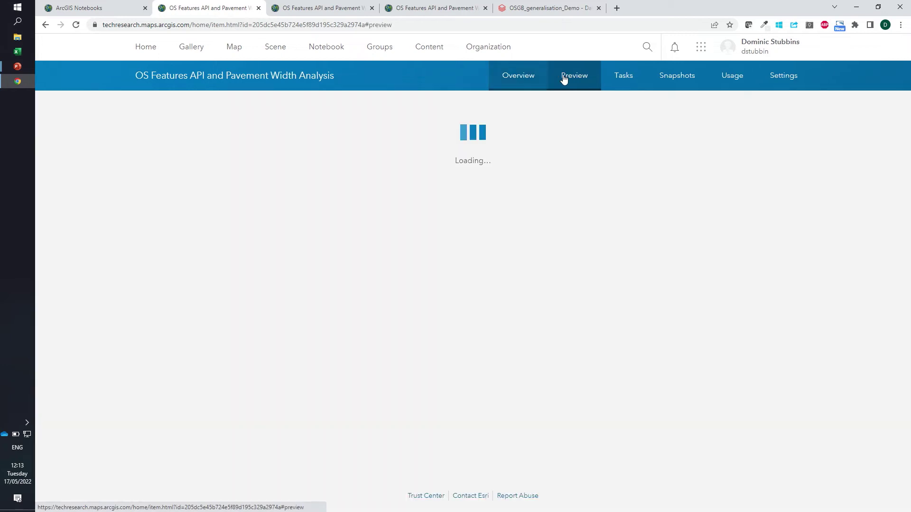
left_click(340, 11)
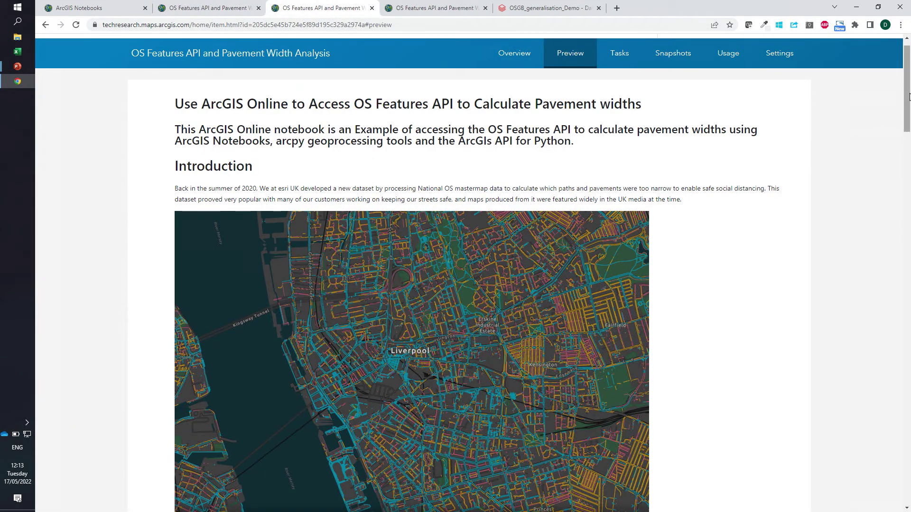
left_click_drag(908, 96, 908, 242)
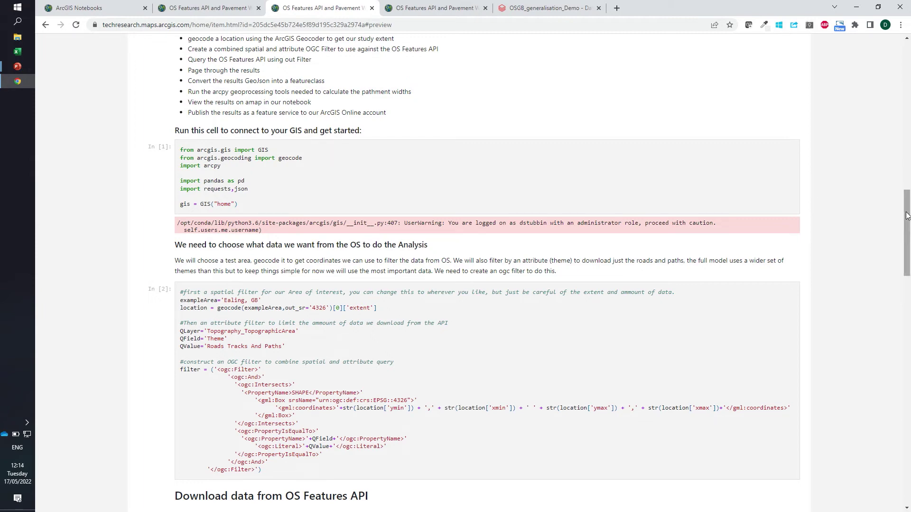
left_click_drag(907, 216, 907, 66)
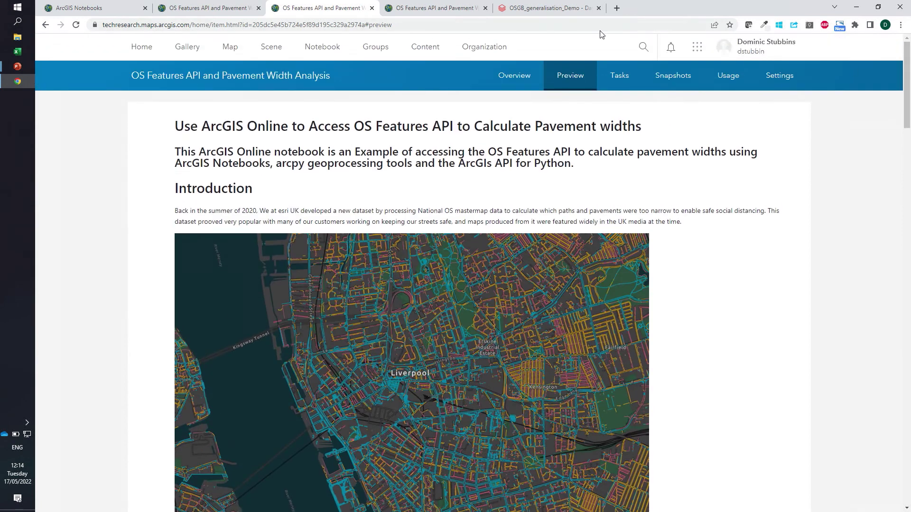
Step: Schedule a notebook task titled 'demo2' that repeats every week on Monday
left_click(448, 8)
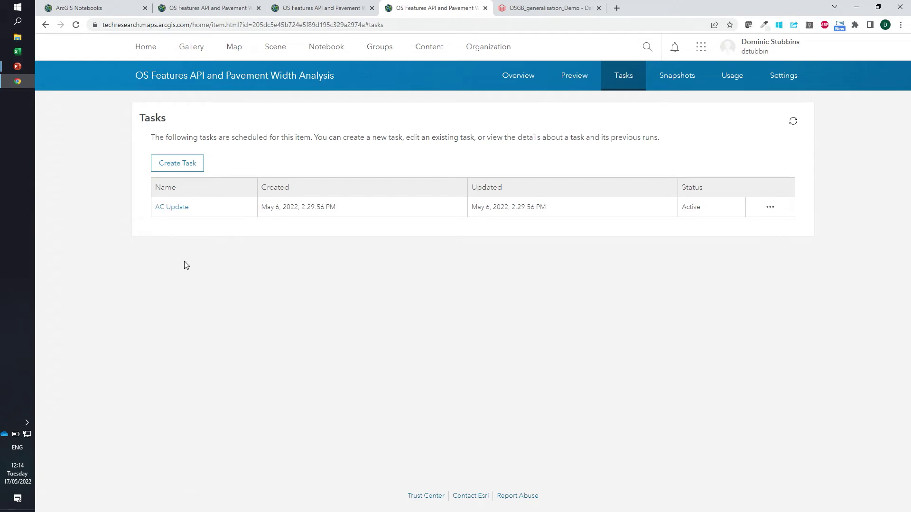
left_click(177, 164)
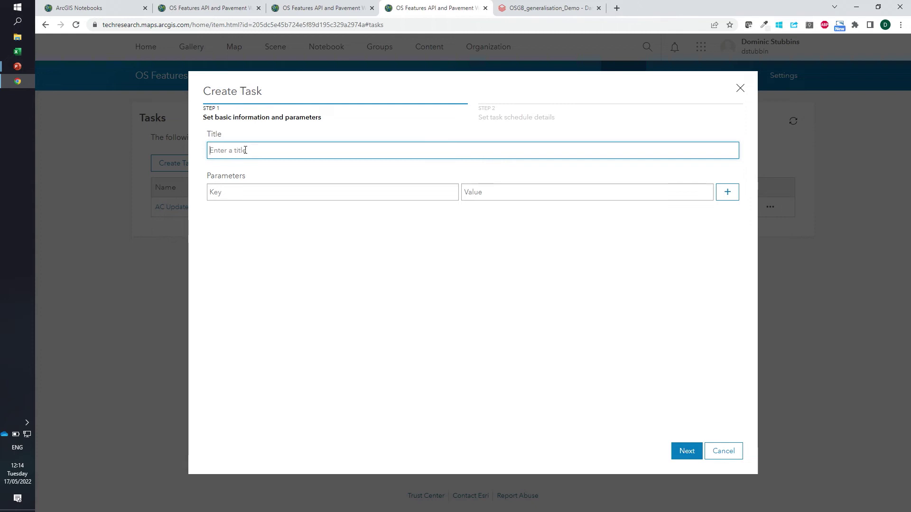
type("demo2")
left_click(681, 452)
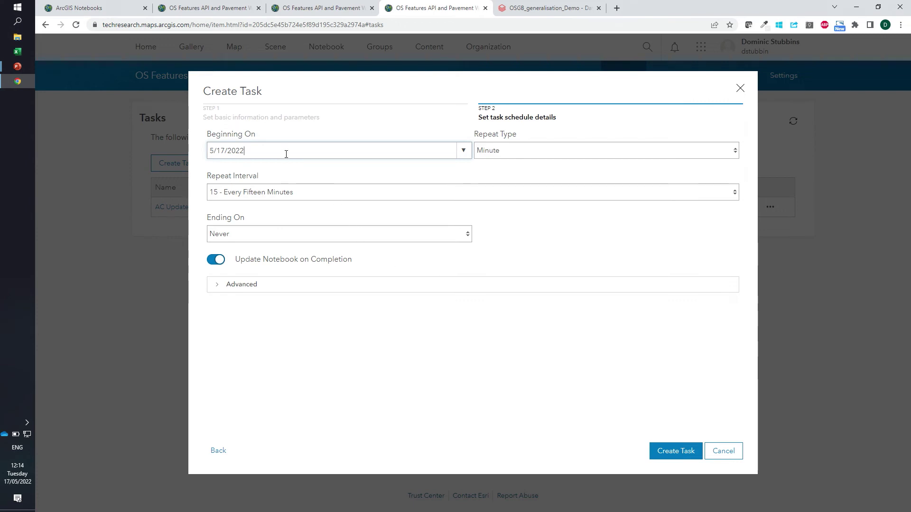
left_click(734, 152)
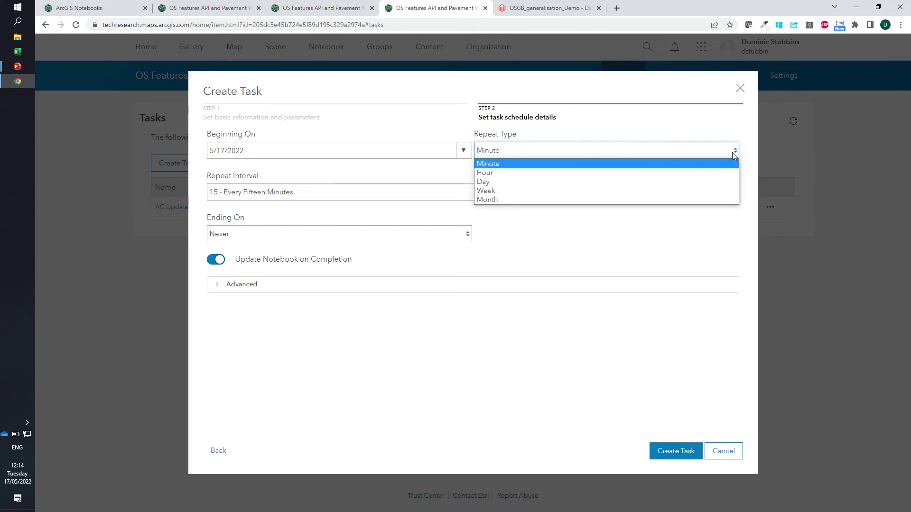
left_click(629, 191)
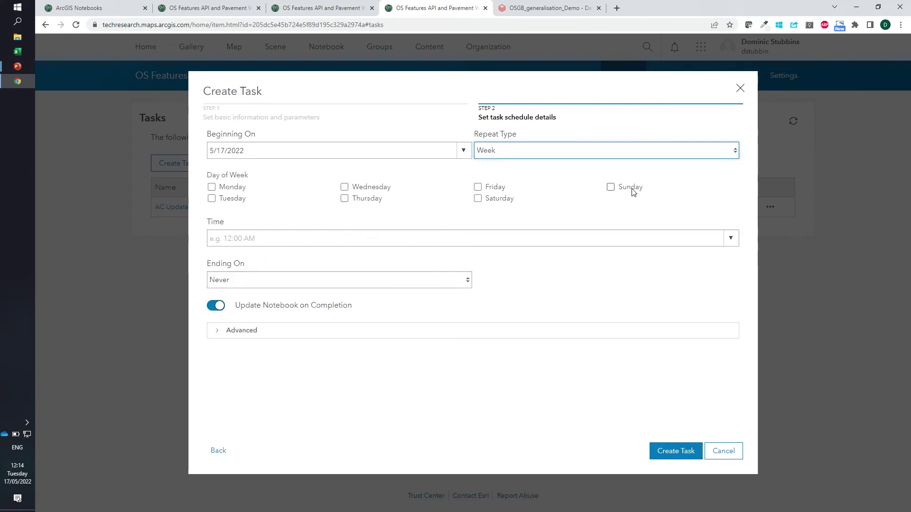
left_click(211, 188)
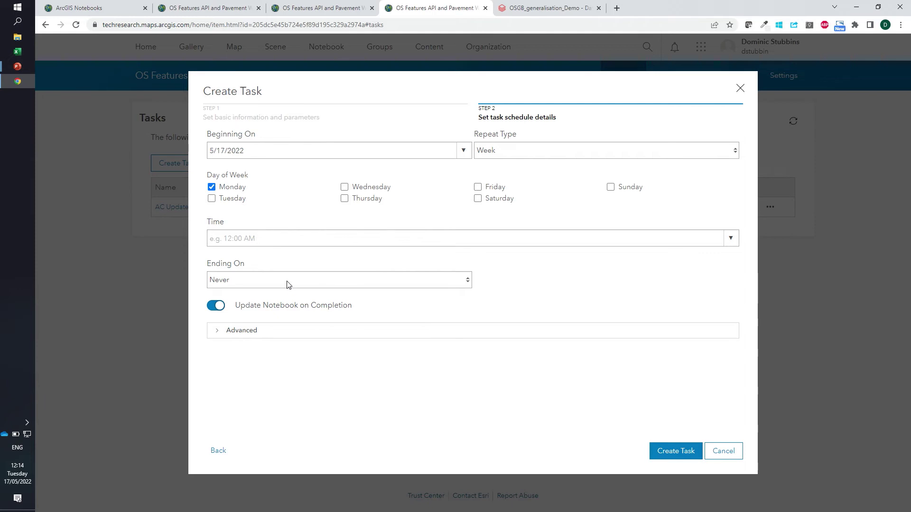
left_click(676, 453)
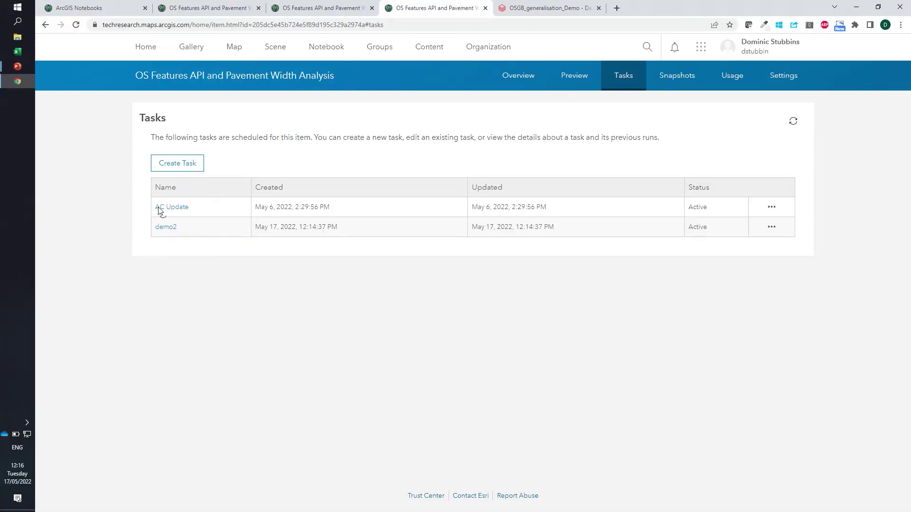
Step: Check demo2 shows as Active, then go to the OSGB_generalisation_Demo Databricks notebook
left_click(524, 8)
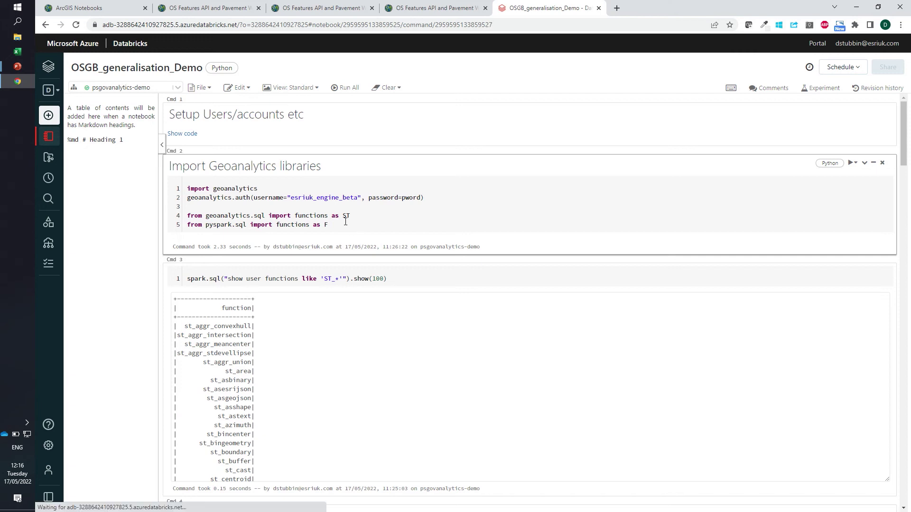
Step: Rerun the geoanalytics import cell (Cmd 2) and the UK crime CSV loading cell (Cmd 5)
left_click(364, 223)
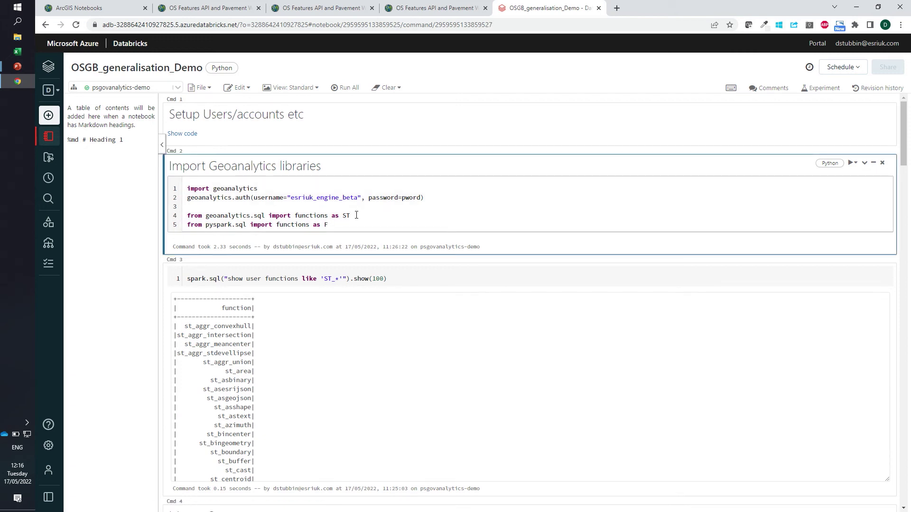
key("shift+Return")
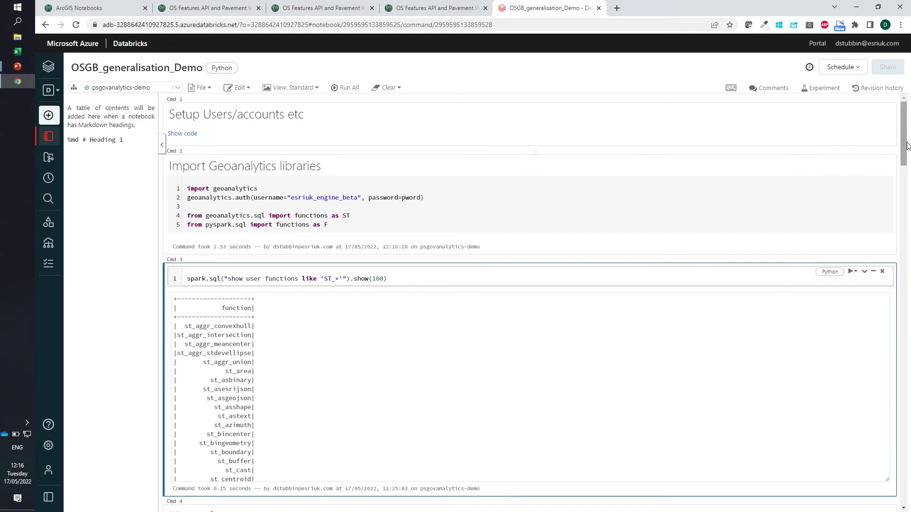
left_click_drag(904, 142, 905, 219)
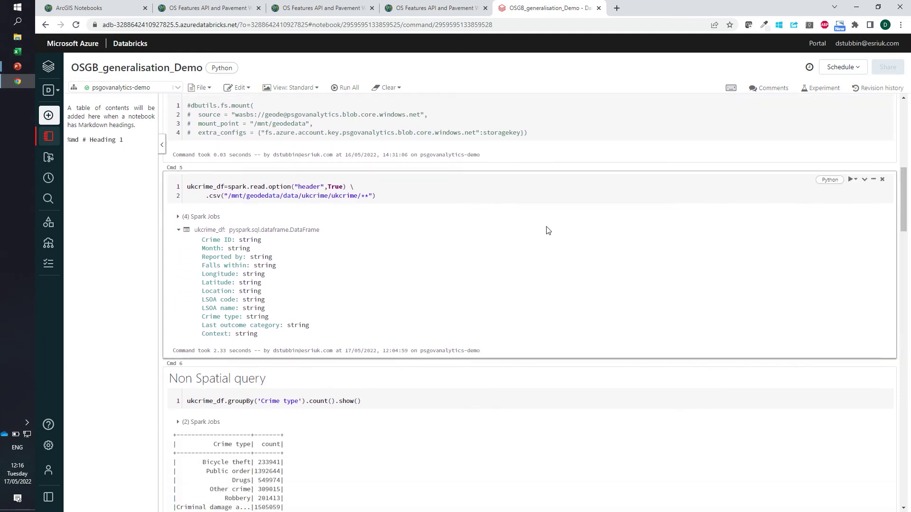
left_click(406, 197)
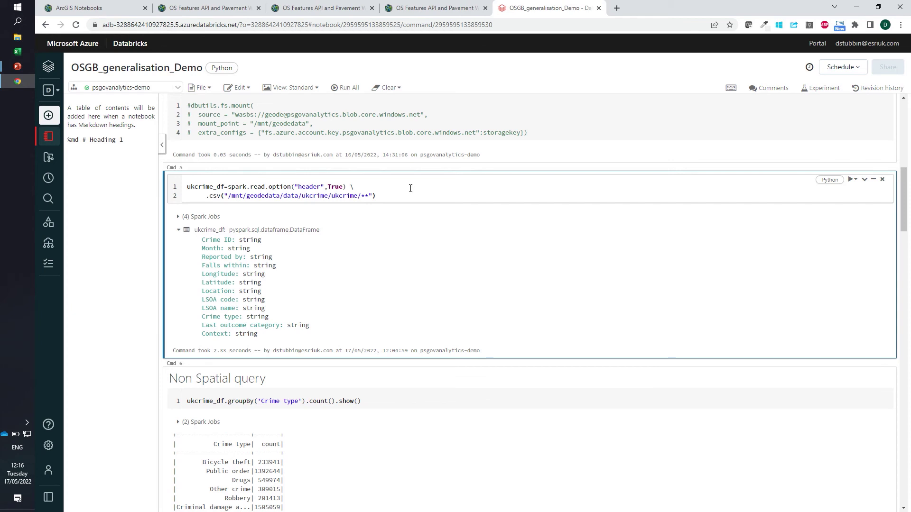
key("shift+Return")
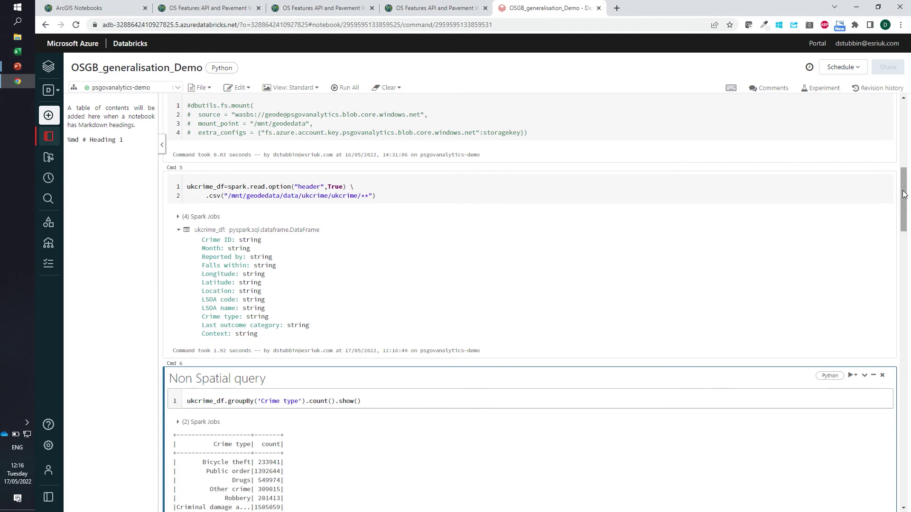
Step: Rerun Cmd 7 to add BNG geometry and timestamp columns, then expand the spatial_df schema
left_click_drag(903, 194, 909, 256)
mouse_move(352, 287)
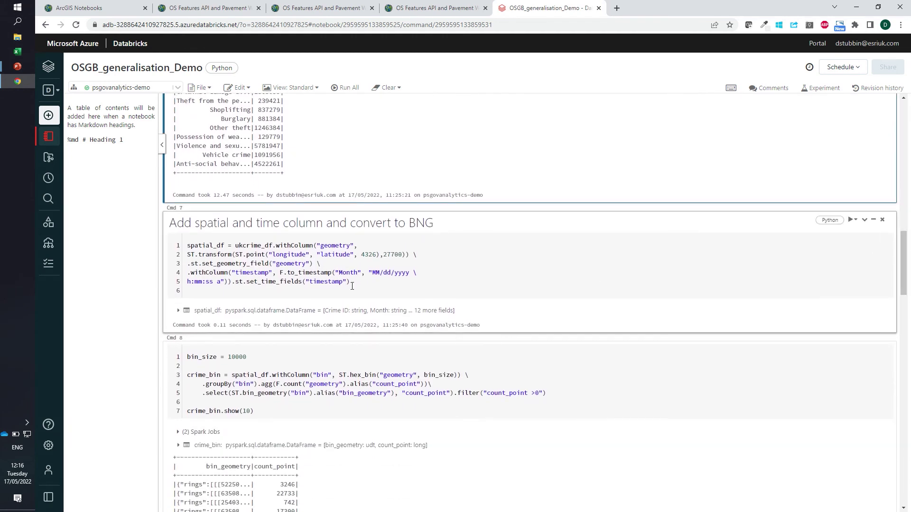
left_click(212, 292)
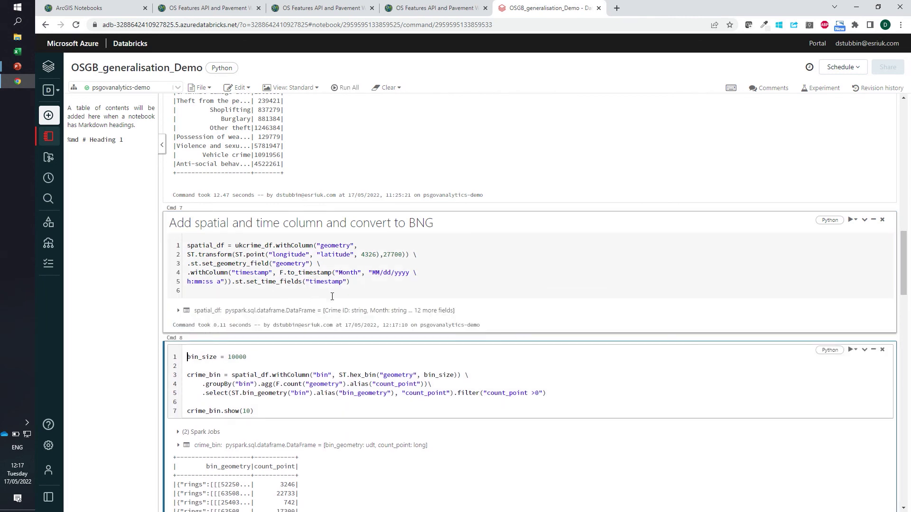
left_click(178, 311)
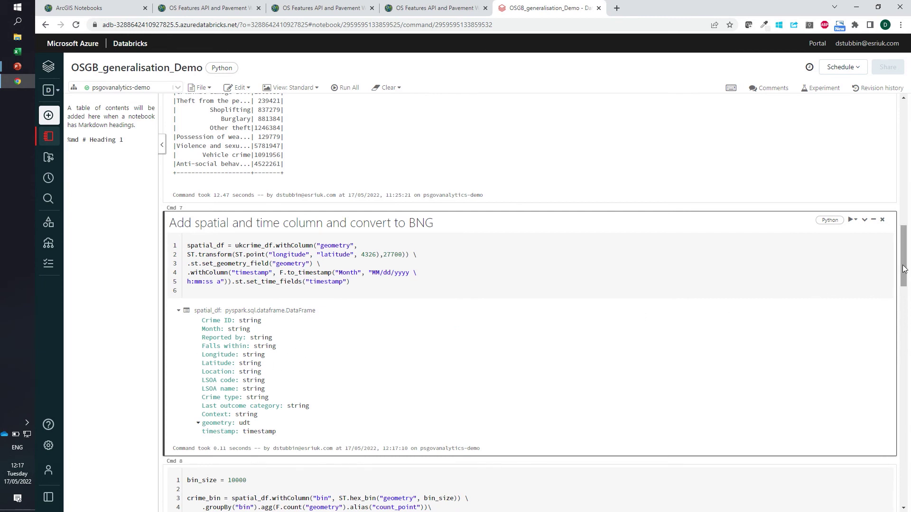
left_click_drag(904, 265, 905, 320)
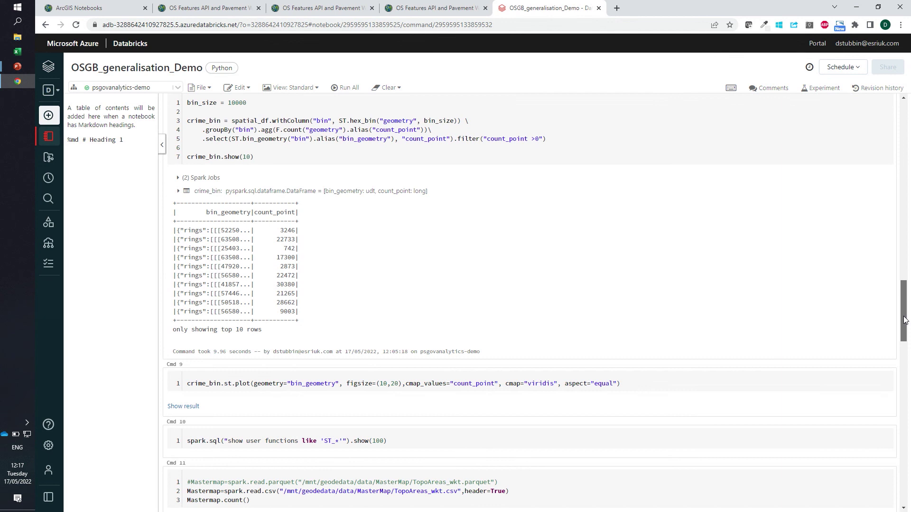
scroll(904, 320, "up", 2)
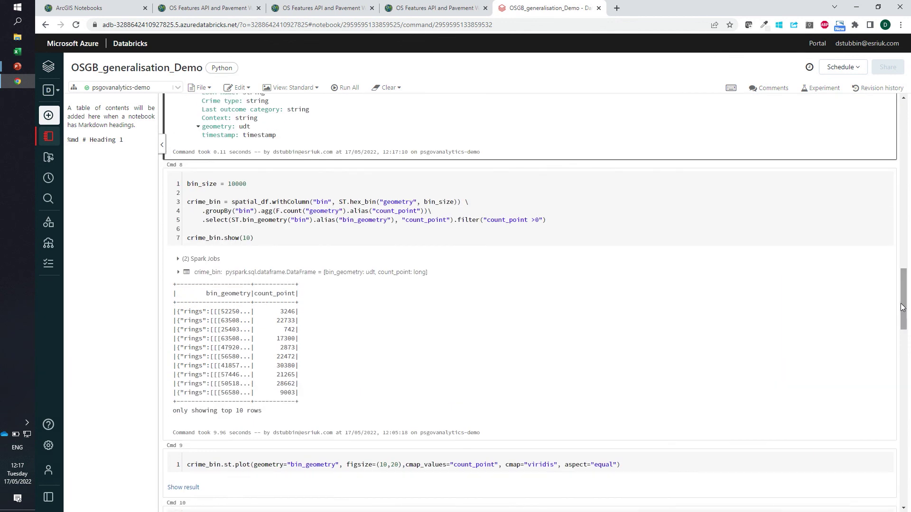
Step: Rerun the Cmd 8 hex-bin aggregation with 10000 bin size to refresh crime_bin
left_click(282, 237)
key("shift+Return")
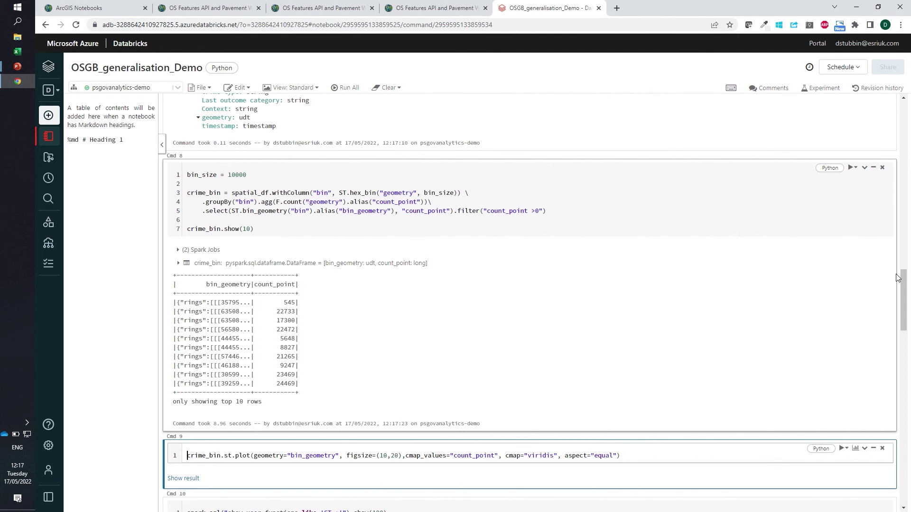
Step: Show the Cmd 9 plot output, the hex-bin crime density map of England and Wales
left_click_drag(904, 280, 905, 299)
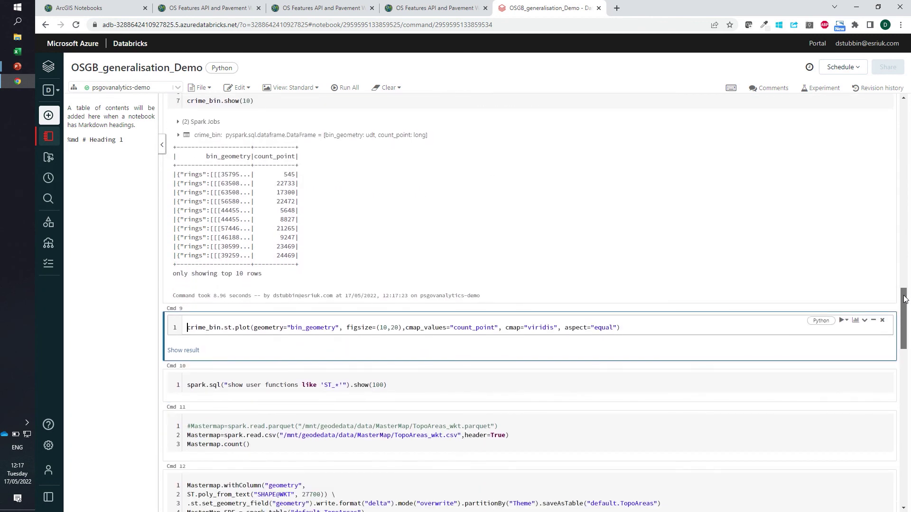
left_click(183, 351)
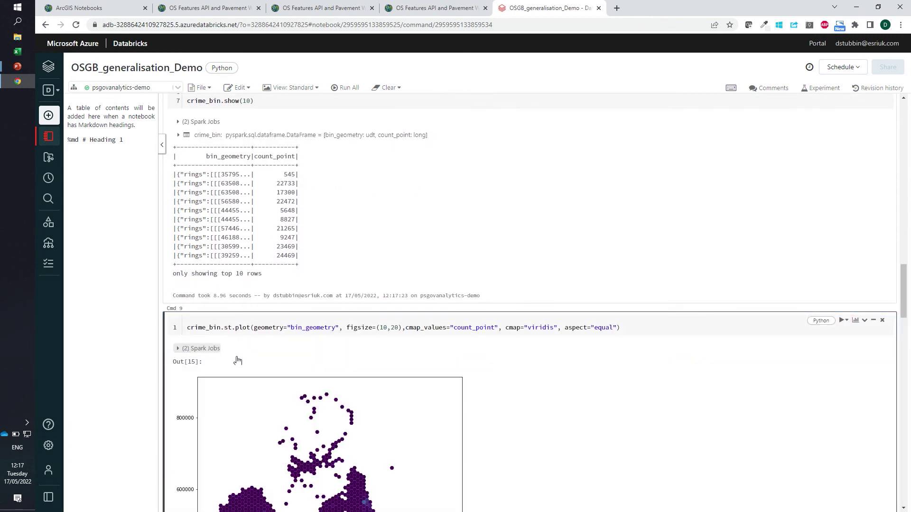
left_click_drag(904, 281, 883, 323)
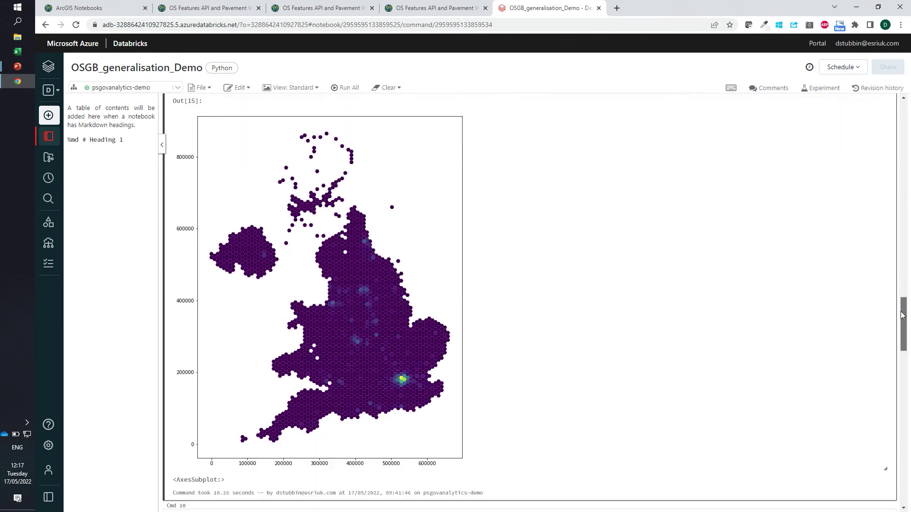